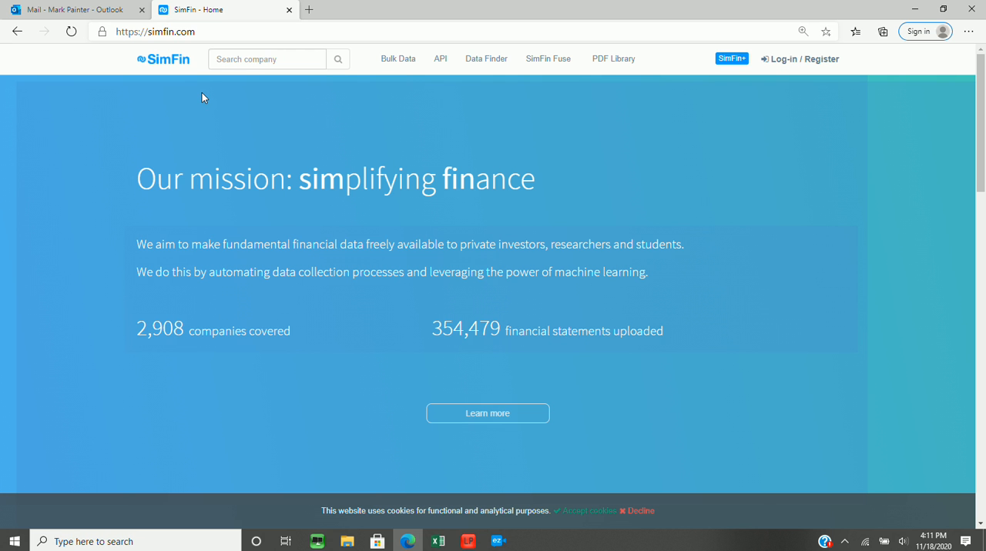
Search SimFin for the ticker aapl and open the APPLE INC company page
click(232, 58)
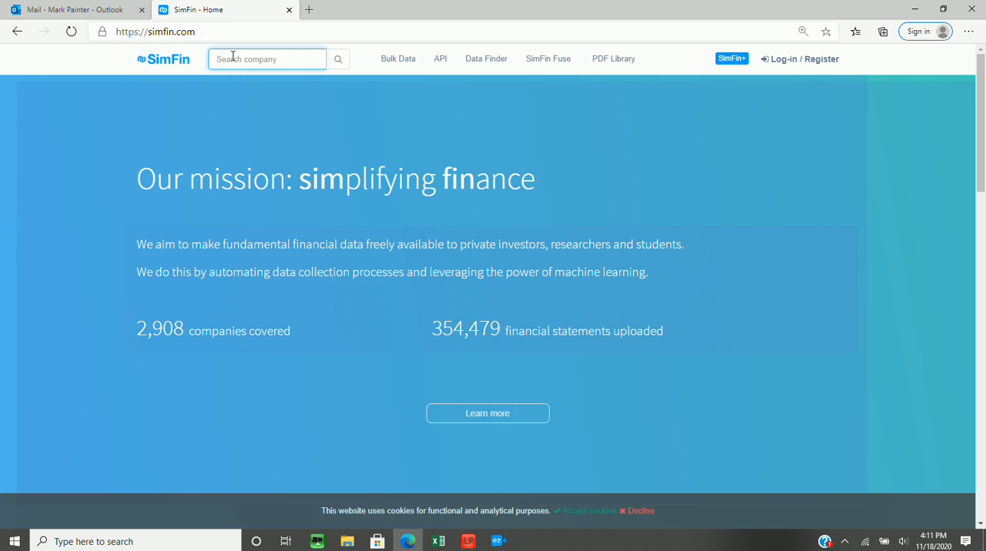
text(aapl)
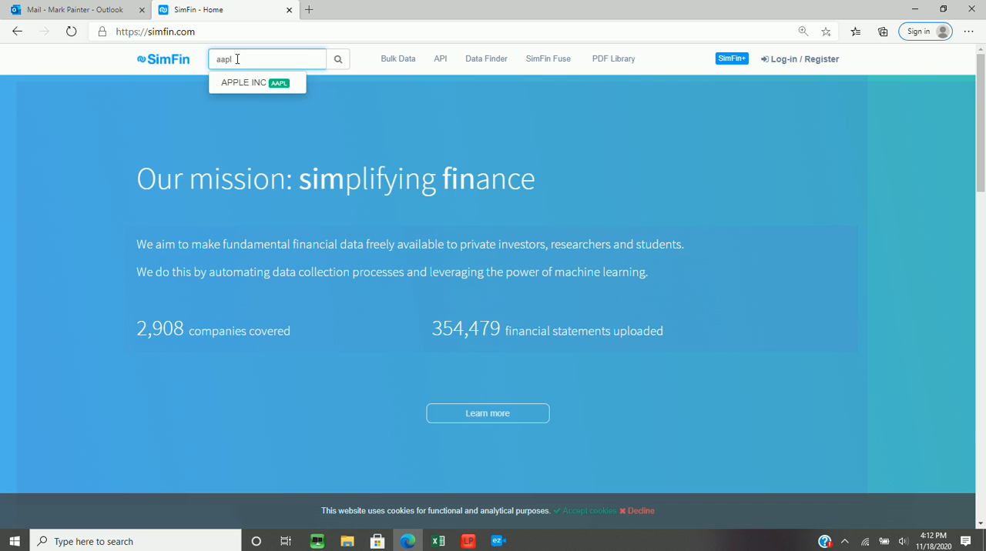
click(248, 82)
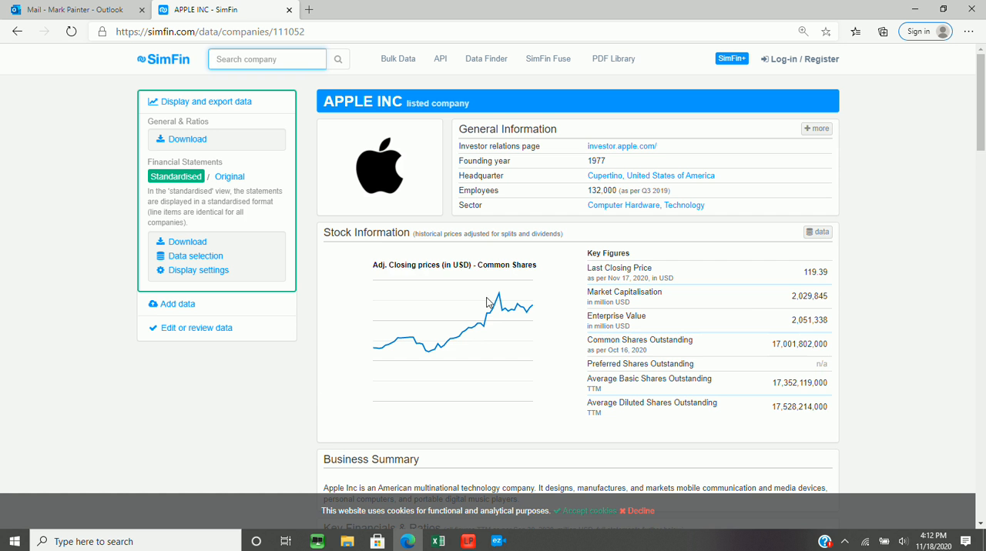
Show the percentage changes in Apple's Profit & Loss Statement
scroll(450, 349, down, 4)
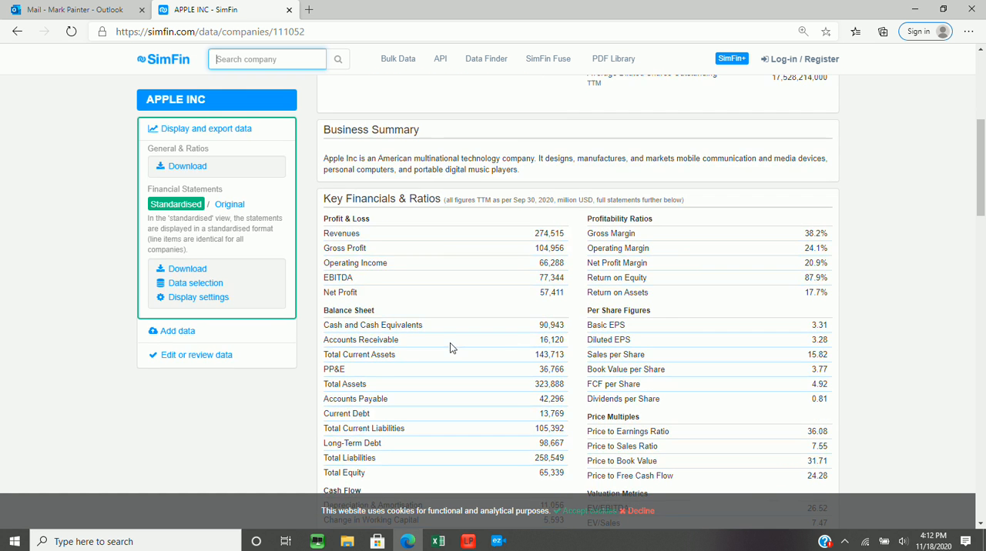
scroll(397, 323, down, 2)
scroll(398, 324, down, 5)
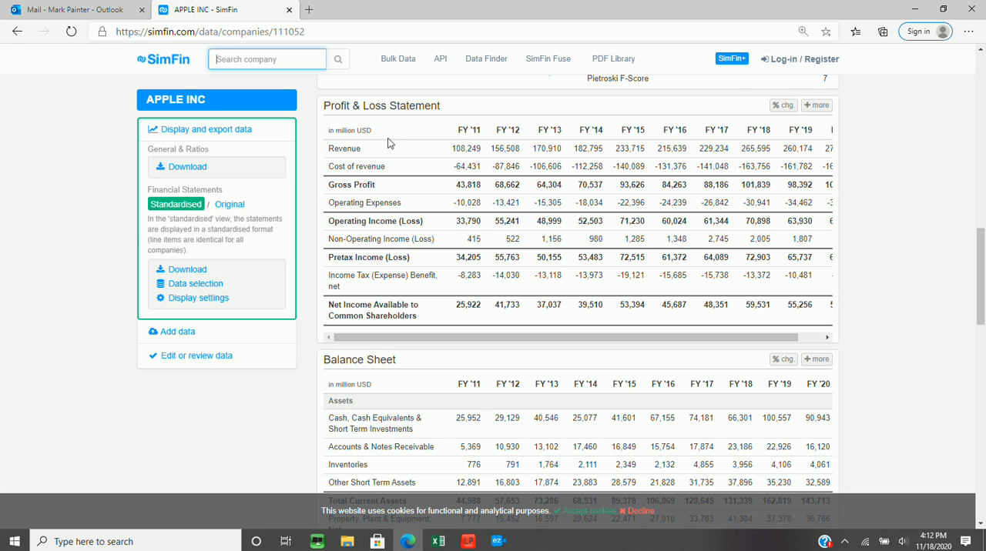
click(783, 106)
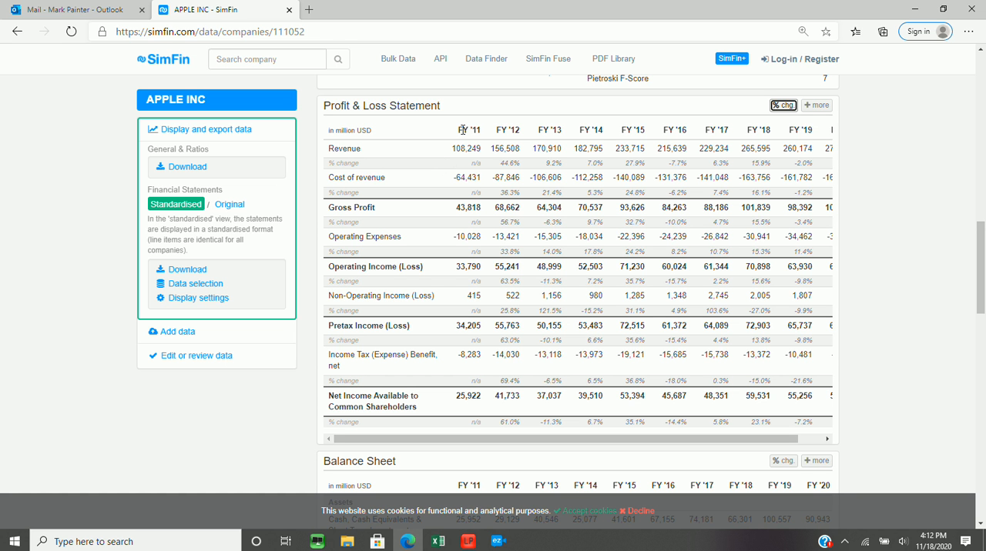
Review the Profit & Loss Statement's columns through FY '20 and show the financial statements in the Original view
drag(456, 131, 520, 131)
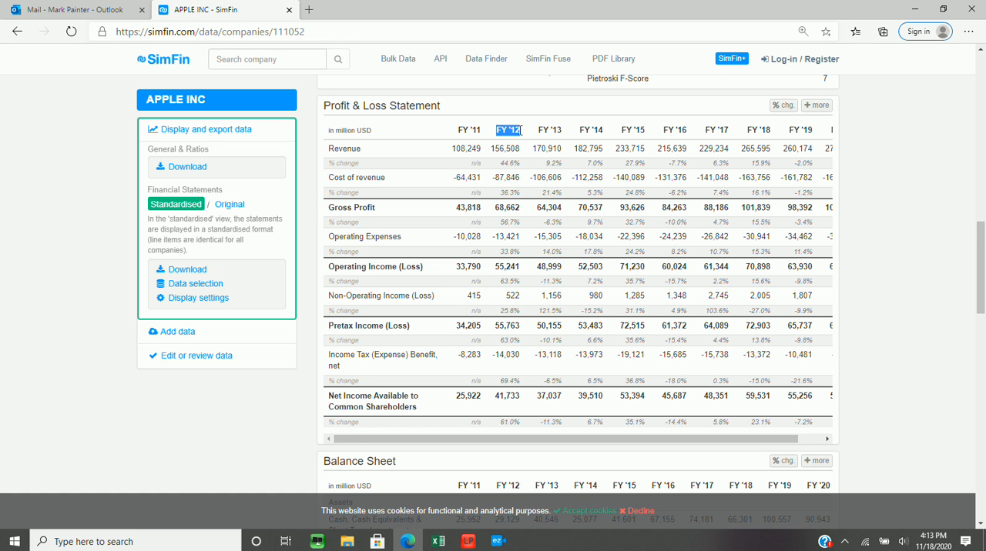
click(828, 439)
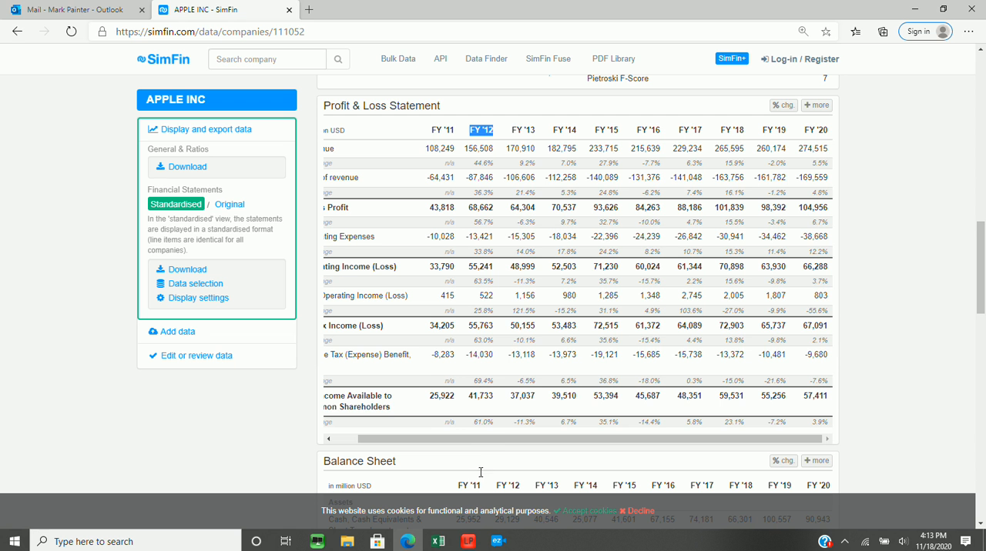
drag(499, 440, 466, 441)
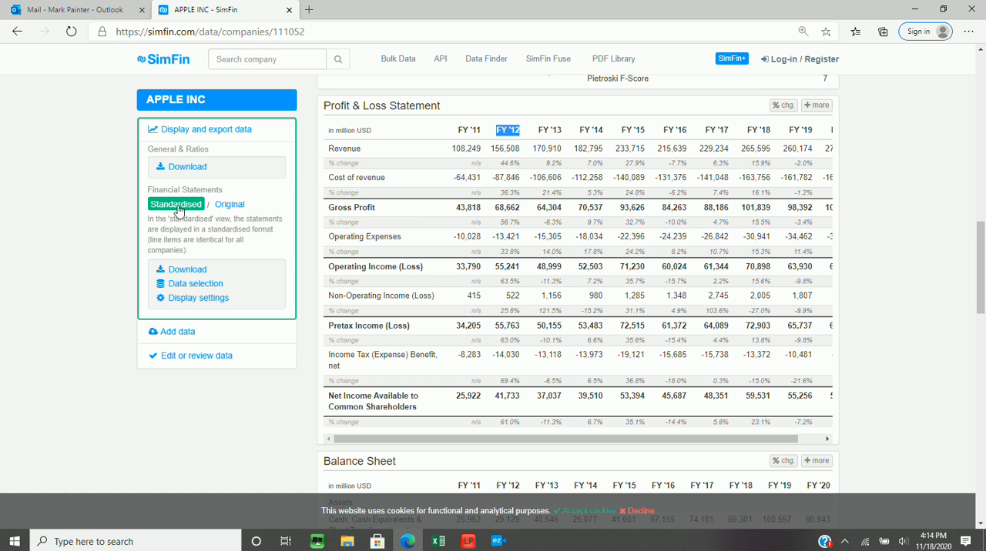
click(230, 206)
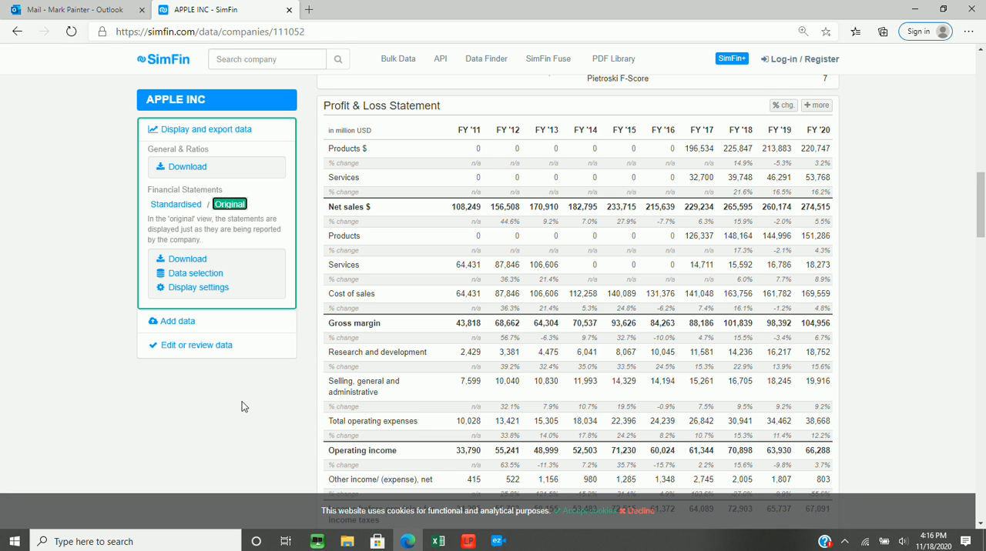
Switch to the Sim FIn Example workbook in Excel and compare the APPLE INC sheet with the APPLE INC Common Size sheet
mouse_move(438, 541)
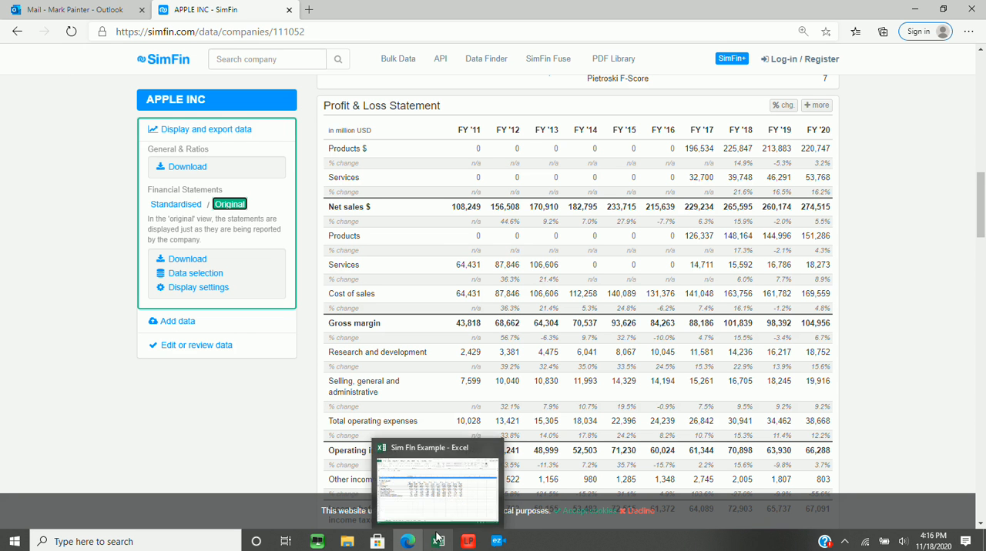
click(436, 504)
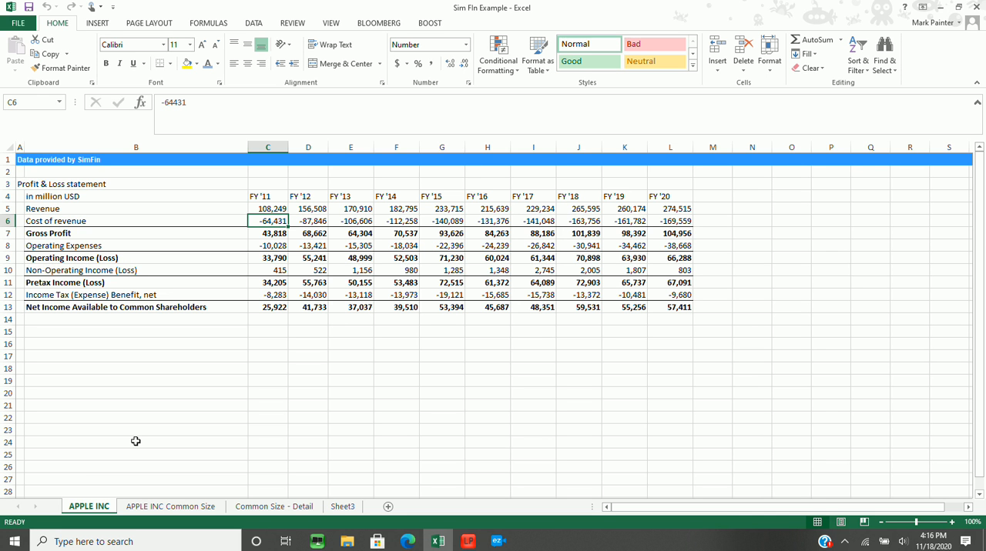
key(ctrl+Page_Down)
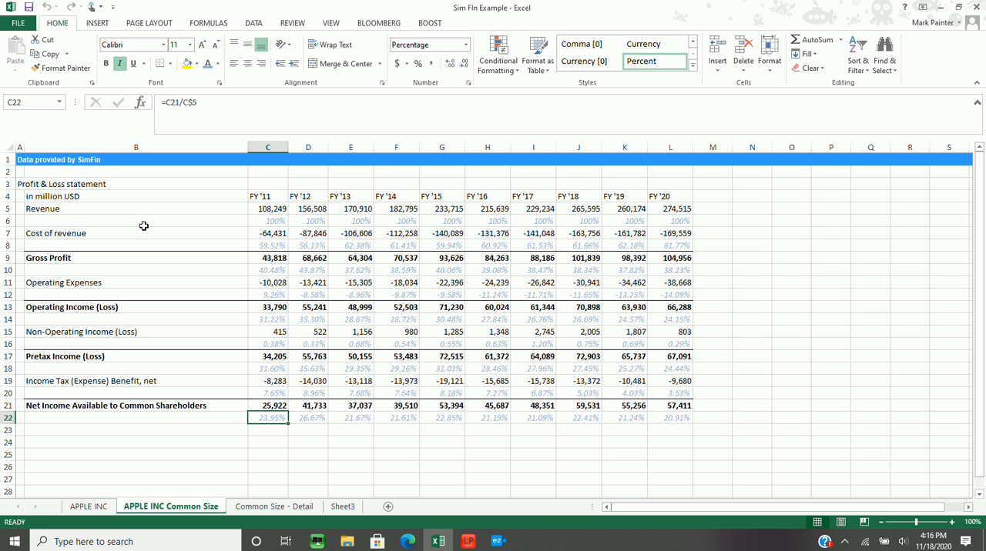
click(265, 223)
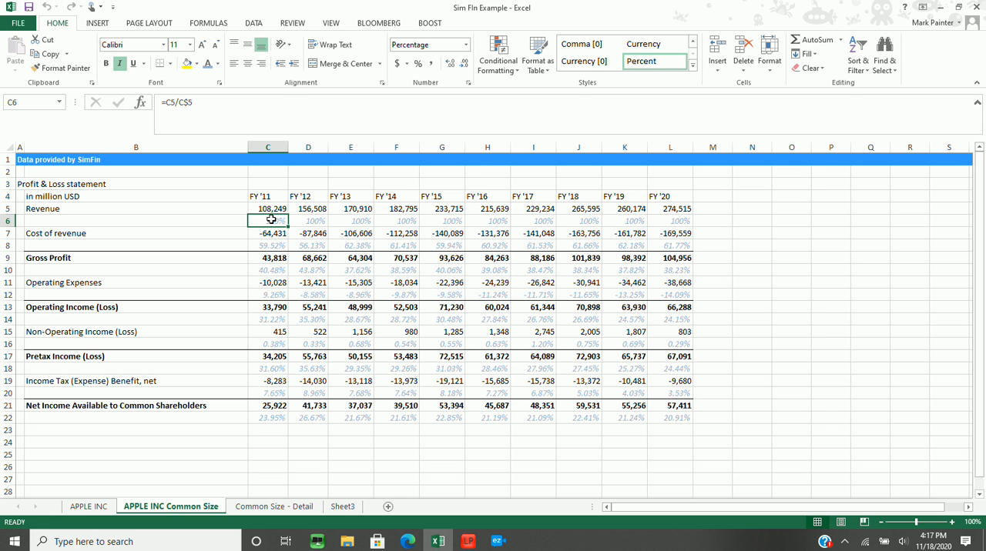
click(94, 508)
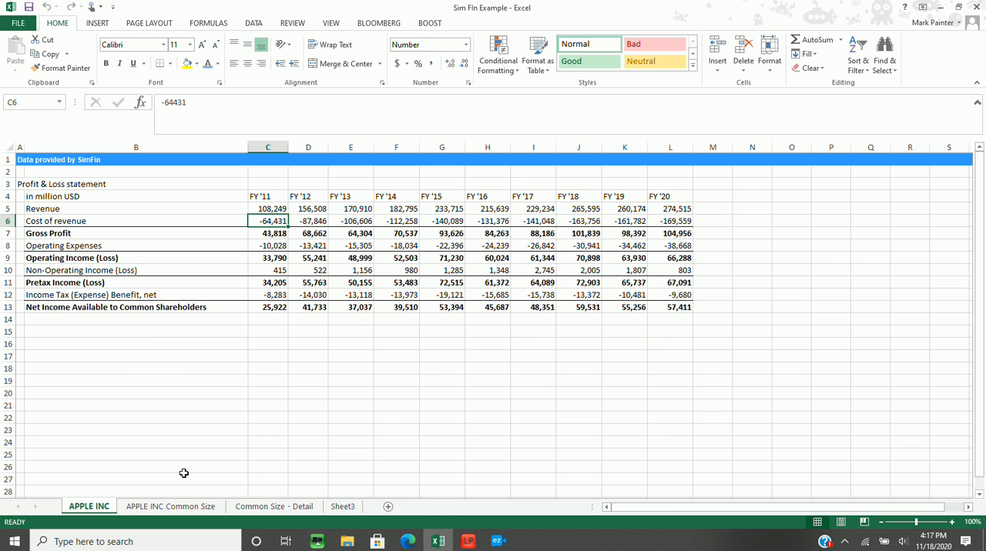
click(176, 509)
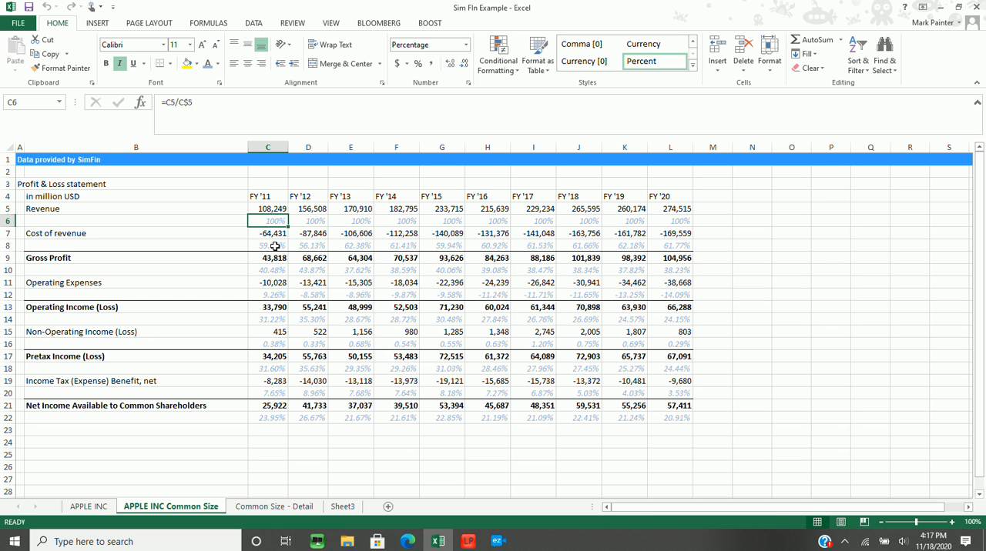
Examine the common-size percentages and formulas under Cost of revenue in row 8 from FY '11 to FY '20
click(275, 246)
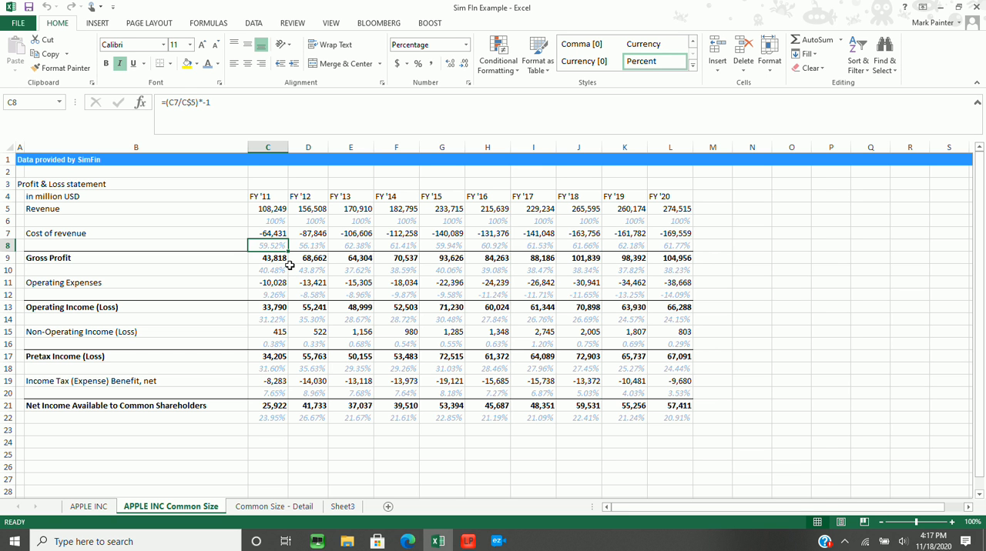
key(Right)
key(Right)
key(Right)
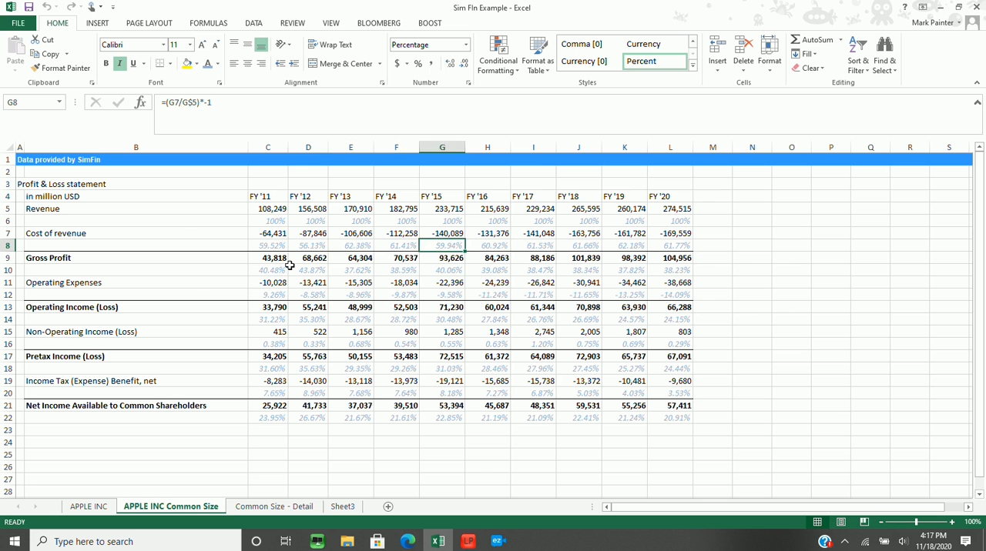
key(Left)
key(Left)
key(Left)
key(Right)
key(Right)
key(Right)
key(Right)
key(Right)
key(Right)
key(Right)
key(Right)
key(Right)
key(Right)
key(Left)
key(Left)
key(Left)
key(Left)
key(Left)
key(Left)
key(Left)
key(Left)
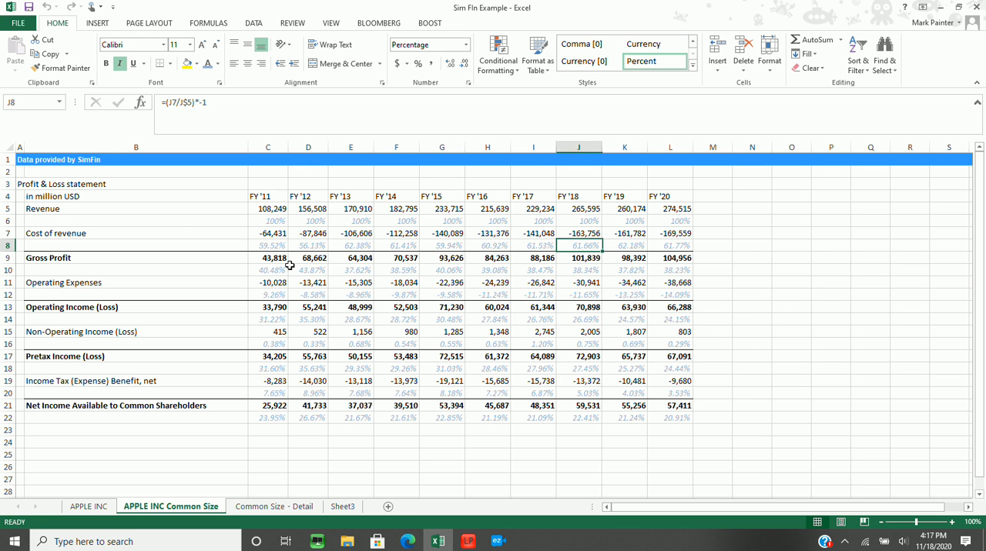
key(Left)
key(Left)
key(Right)
key(Right)
key(Right)
key(Right)
key(Right)
key(Right)
key(Right)
key(Right)
key(Right)
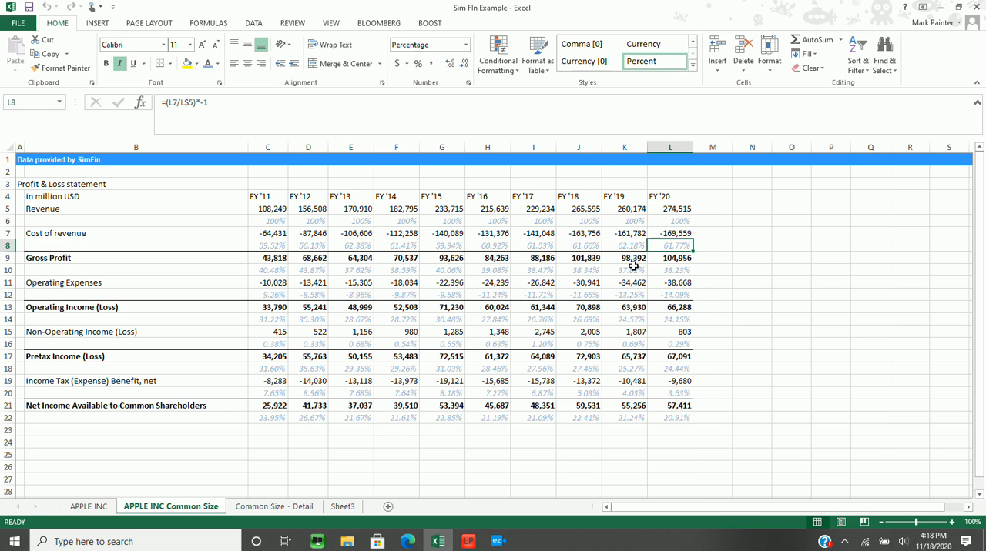
key(Left)
key(Left)
key(Left)
key(Left)
key(Left)
key(Left)
key(Left)
key(Left)
key(Left)
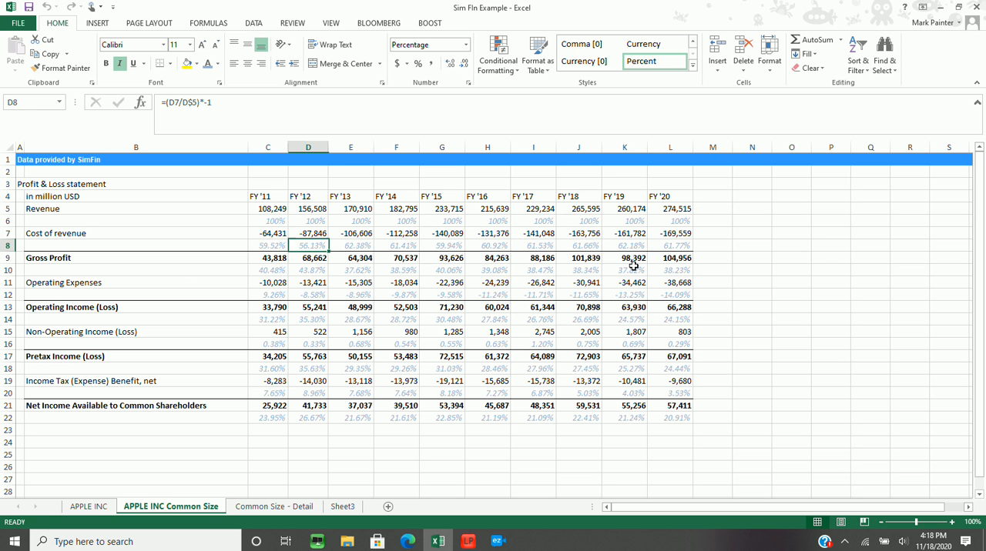
Compare the Gross Profit percentages in row 10 with the Cost of revenue and Revenue percentages for FY '11 and FY '12
key(Down)
key(Down)
key(Up)
key(Up)
key(Up)
key(Up)
key(Up)
key(Down)
key(Down)
key(Down)
key(Down)
key(Down)
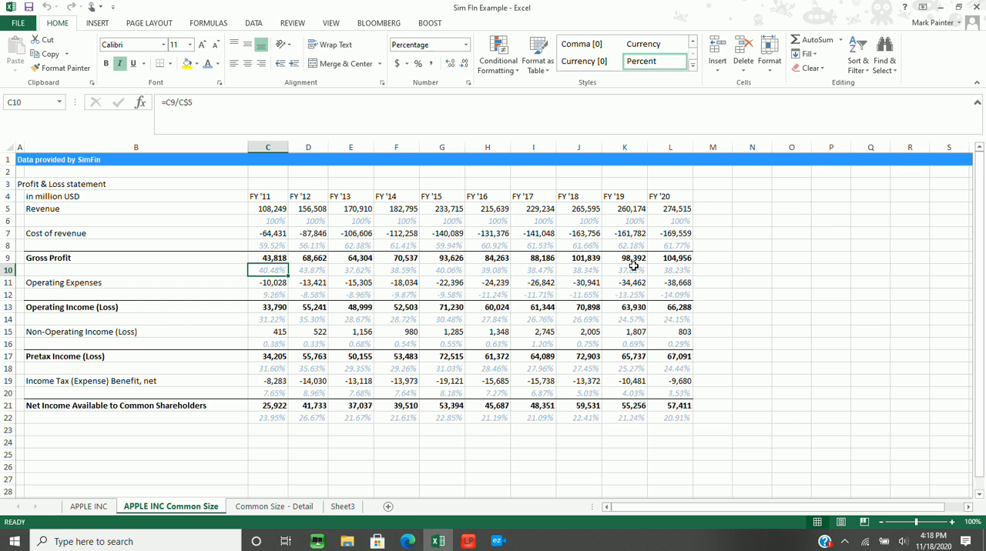
key(Up)
key(Up)
key(Up)
key(Up)
key(Up)
key(Down)
key(Down)
key(Down)
key(Down)
key(Down)
Examine the Gross Profit percentages in row 10 across the fiscal years up to FY '20
key(Right)
key(Right)
key(Right)
key(Right)
key(Right)
key(Right)
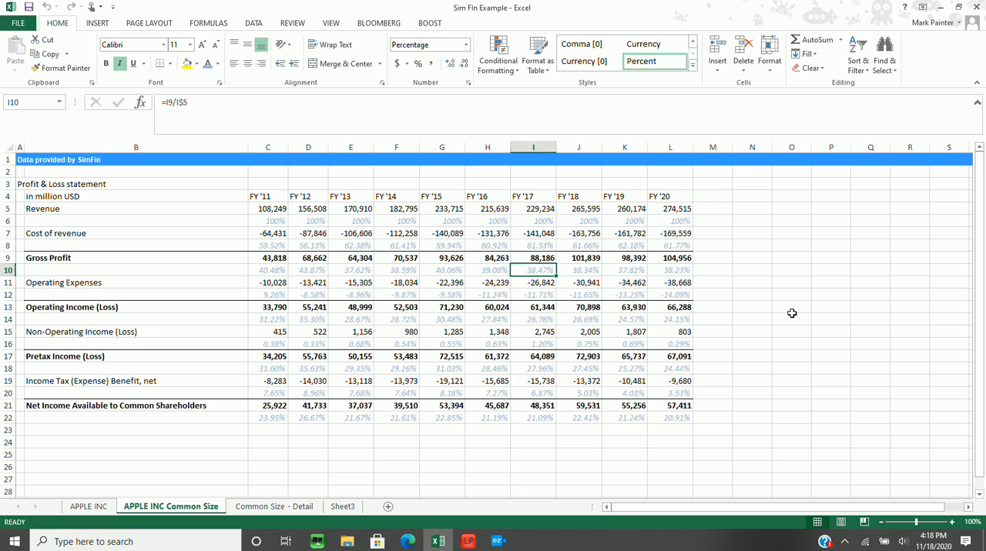
key(Right)
key(Right)
key(Right)
key(Left)
key(Left)
key(Left)
key(Right)
key(Right)
key(Right)
key(Left)
key(Left)
key(Left)
key(Left)
key(Right)
key(Right)
key(Right)
key(Left)
key(Left)
key(Left)
key(Left)
key(Left)
key(Left)
key(Left)
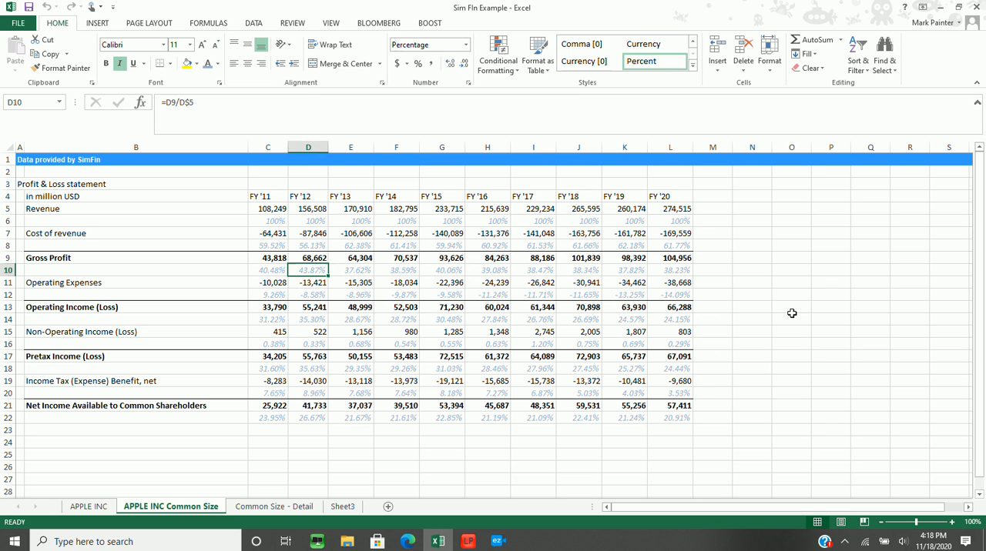
key(Left)
Examine the Operating Expenses amounts and their share of revenue in row 12 across the fiscal years
key(Down)
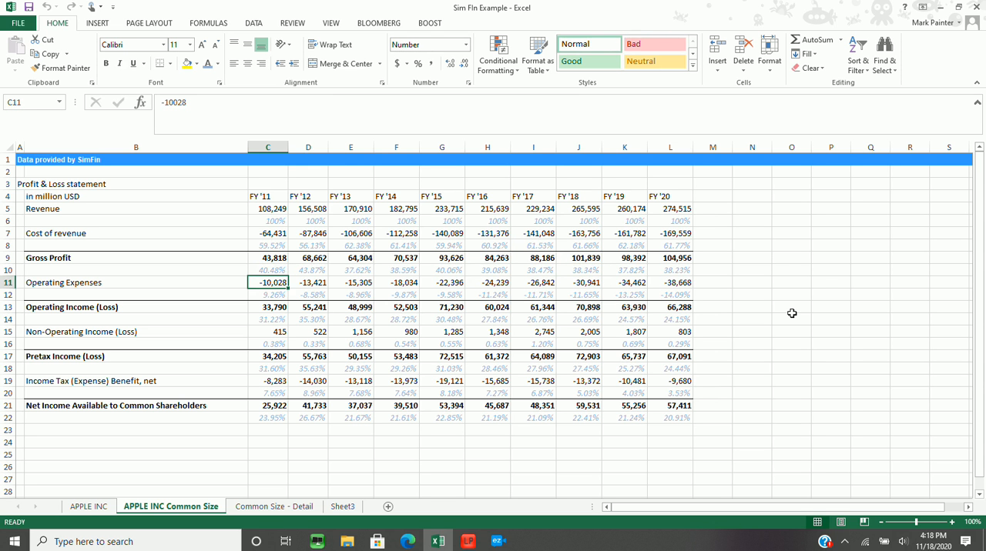
key(Down)
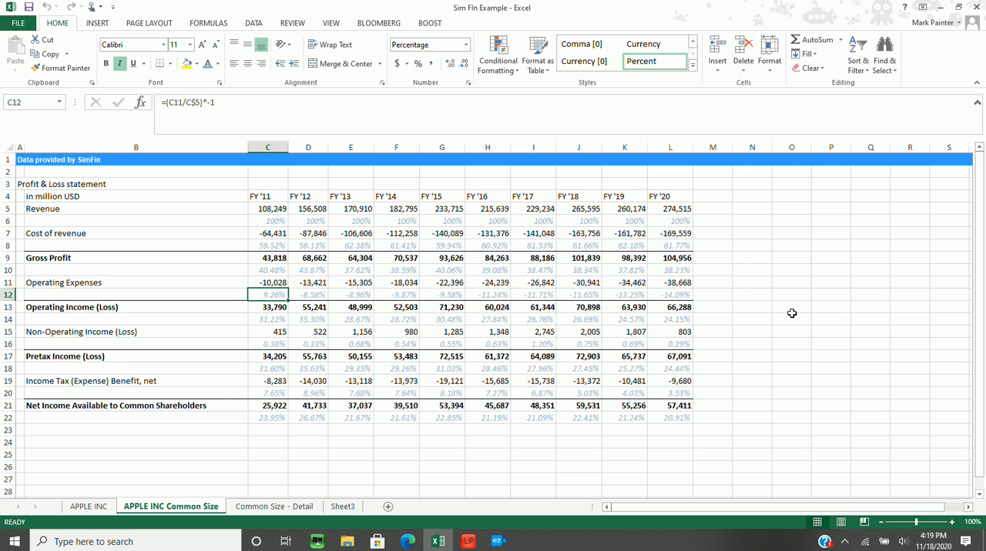
key(Right)
Check the Cost of revenue and Gross Profit percentages for FY '20 in column L
key(Right)
key(Right)
key(Right)
key(Right)
key(Right)
key(Right)
key(Left)
key(Left)
key(Left)
key(Left)
key(Left)
key(Left)
key(Left)
key(Up)
key(Up)
key(Up)
key(Down)
key(Right)
key(Right)
key(Right)
key(Right)
key(Right)
key(Right)
key(Right)
key(Right)
key(Right)
key(Right)
key(Left)
key(Up)
key(Up)
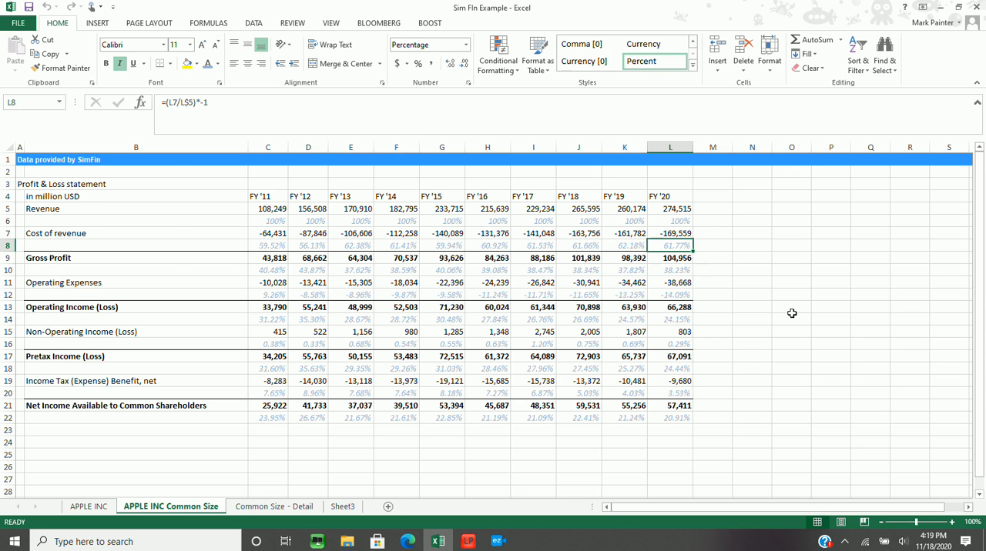
key(Down)
Trace the Operating Expenses percentages and formulas in row 12 between FY '11 and FY '20
key(Down)
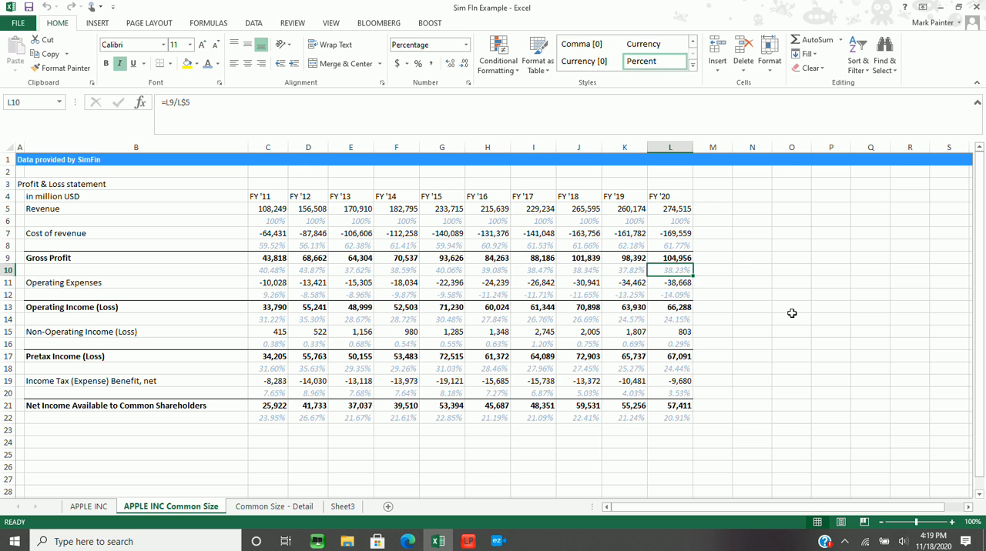
key(Down)
key(Down)
key(Left)
key(Left)
key(Left)
key(Left)
key(Left)
key(Left)
key(Left)
key(Left)
key(Left)
key(Left)
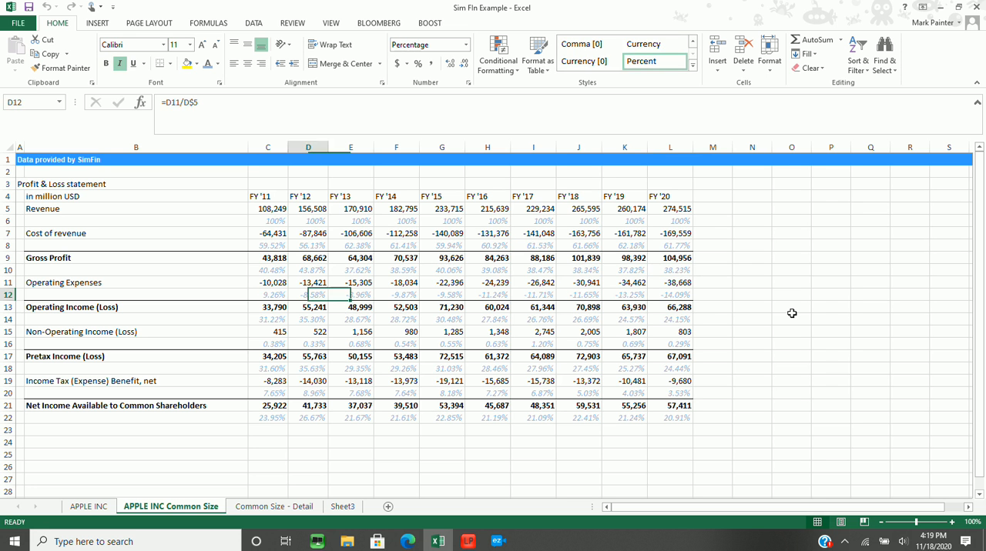
key(Right)
key(Right)
key(Right)
key(Right)
key(Right)
key(Right)
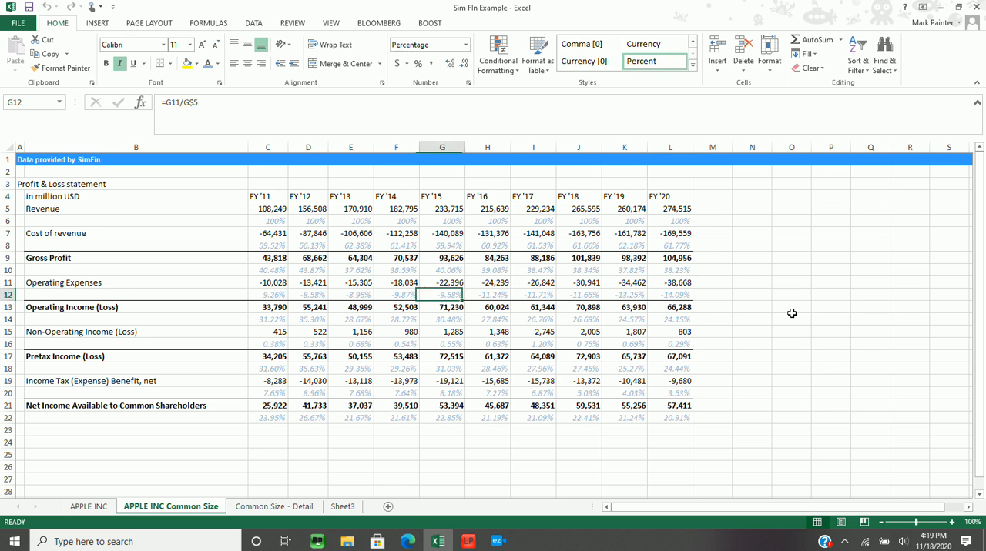
key(Left)
key(Left)
key(Left)
key(Left)
key(Left)
key(Right)
key(Right)
key(Right)
key(Right)
key(Right)
key(Right)
key(Right)
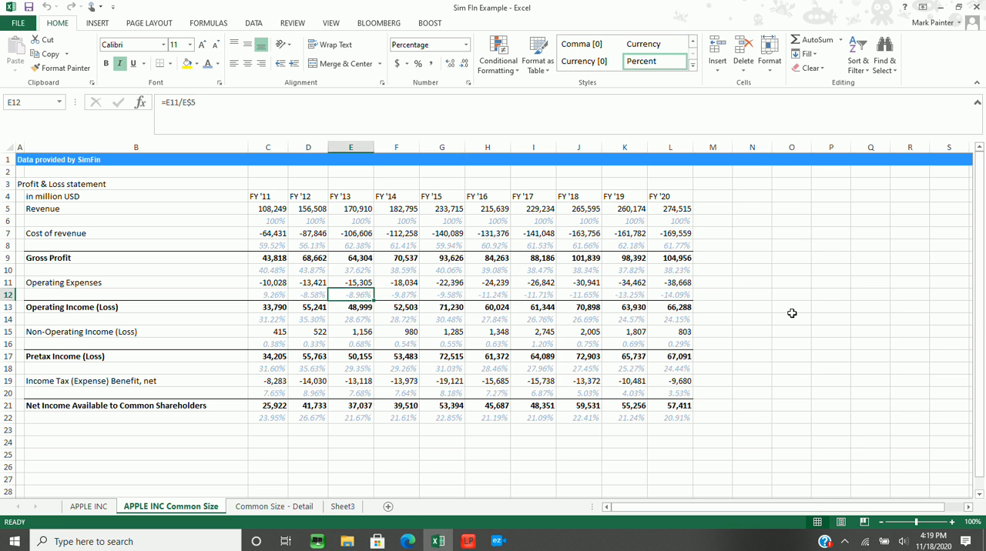
key(Right)
key(Right)
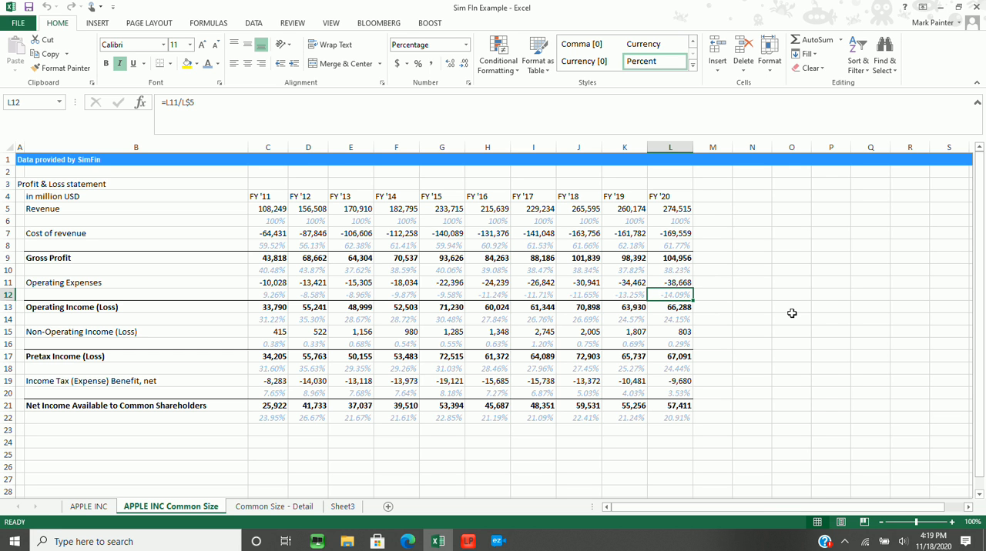
key(Left)
key(Left)
key(Left)
key(Left)
key(Left)
key(Left)
key(Left)
key(Left)
key(Left)
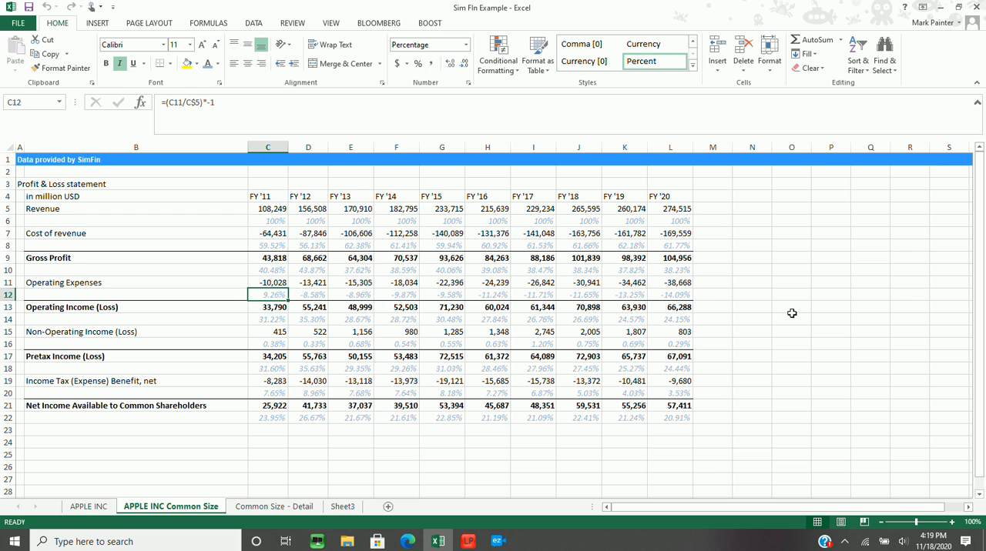
key(Right)
key(Right)
key(Right)
key(Right)
key(Right)
key(Right)
key(Right)
key(Right)
key(Right)
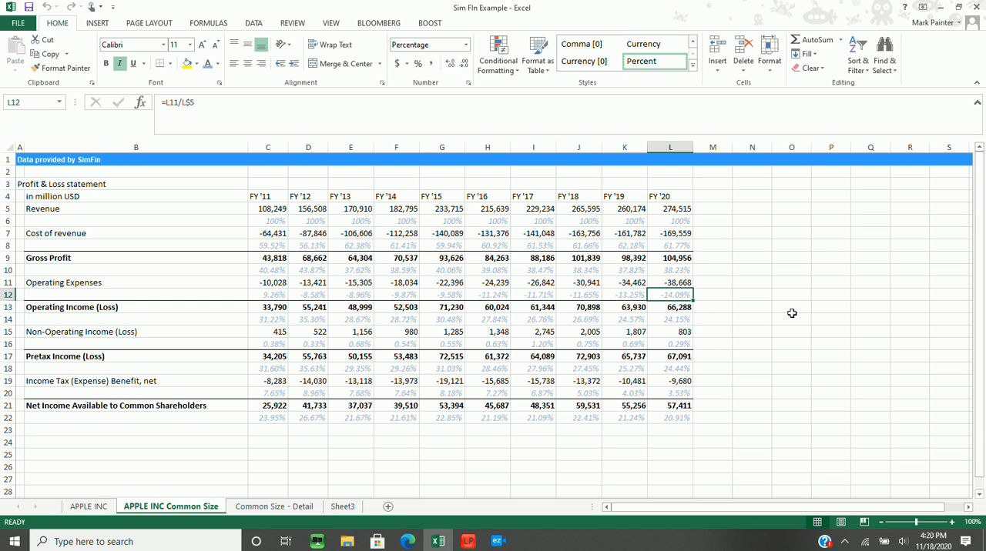
Check the Operating Income amount and its percentage-of-revenue formula for FY '11
key(Down)
key(Left)
key(Left)
key(Left)
key(Left)
key(Left)
key(Left)
key(Left)
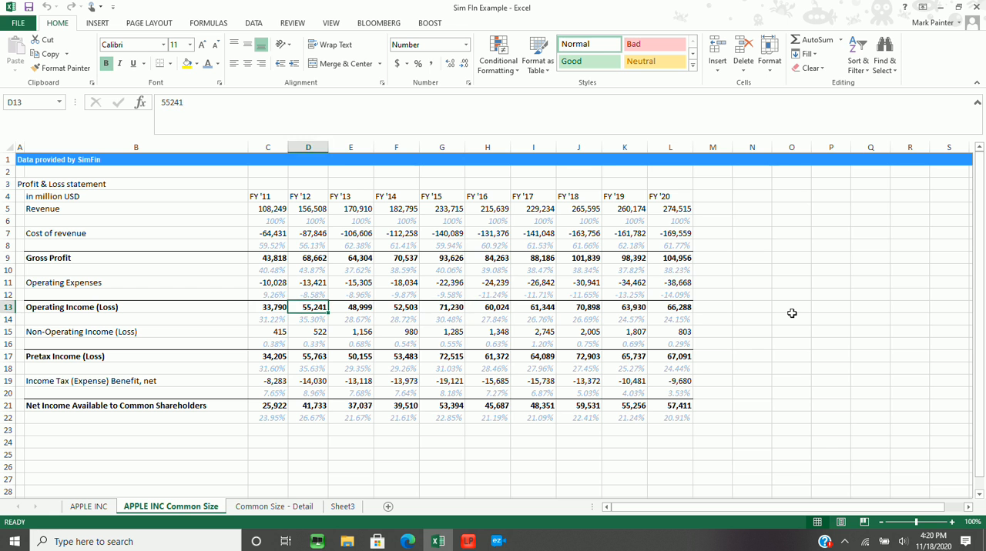
key(Left)
key(Left)
key(Down)
key(Up)
key(Down)
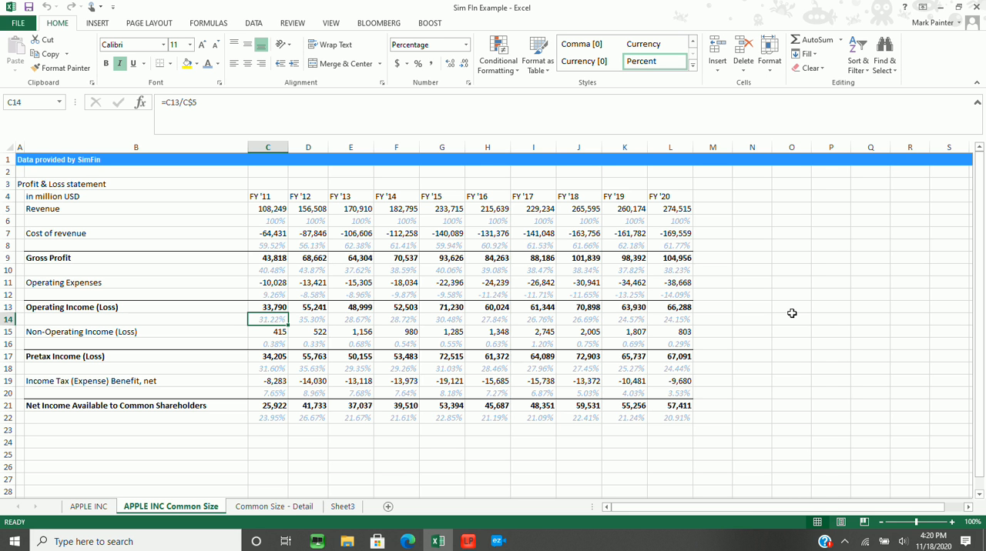
Compare the Operating Income percentages in row 14 across the earlier fiscal years, starting from FY '11
key(Right)
key(Right)
key(Right)
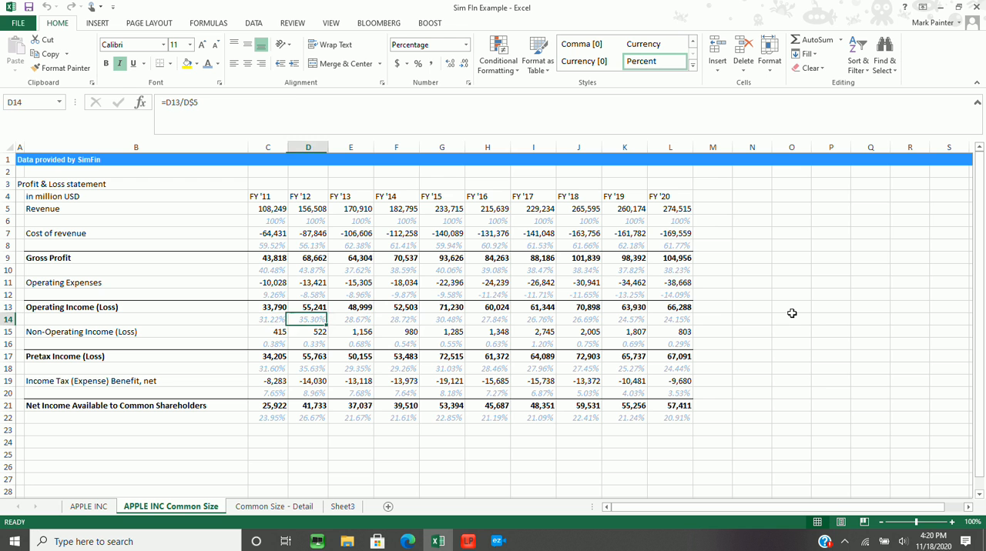
key(Left)
key(Left)
key(Left)
key(Right)
key(Right)
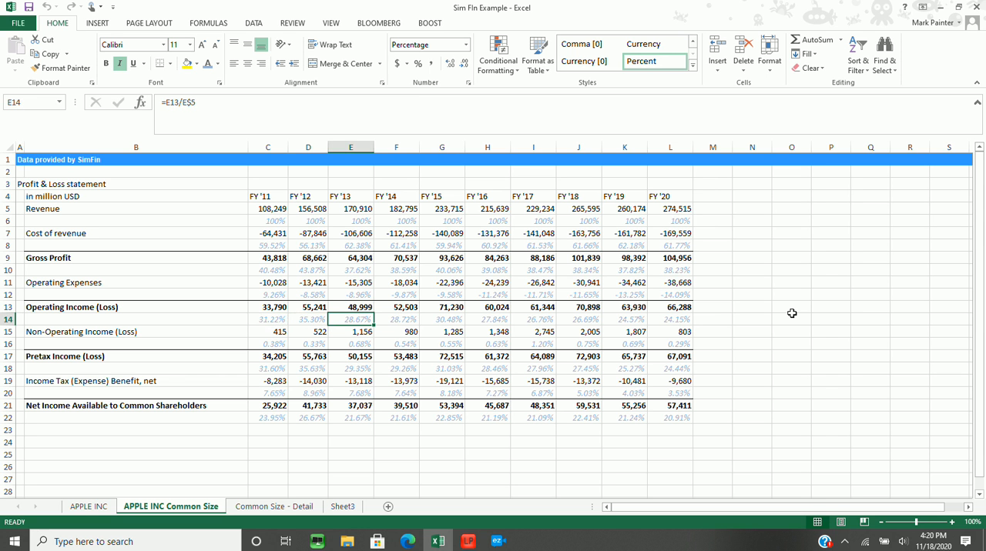
key(Right)
key(Right)
key(Right)
key(Right)
key(Right)
key(Right)
key(Right)
key(Left)
key(Left)
key(Left)
key(Left)
key(Left)
key(Left)
key(Left)
key(Left)
key(Left)
key(Left)
key(Left)
Follow the Operating Income percentages in row 14 through to FY '20 and compare the most recent years
key(Right)
key(Right)
key(Right)
key(Right)
key(Right)
key(Right)
key(Right)
key(Right)
key(Right)
key(Right)
key(Right)
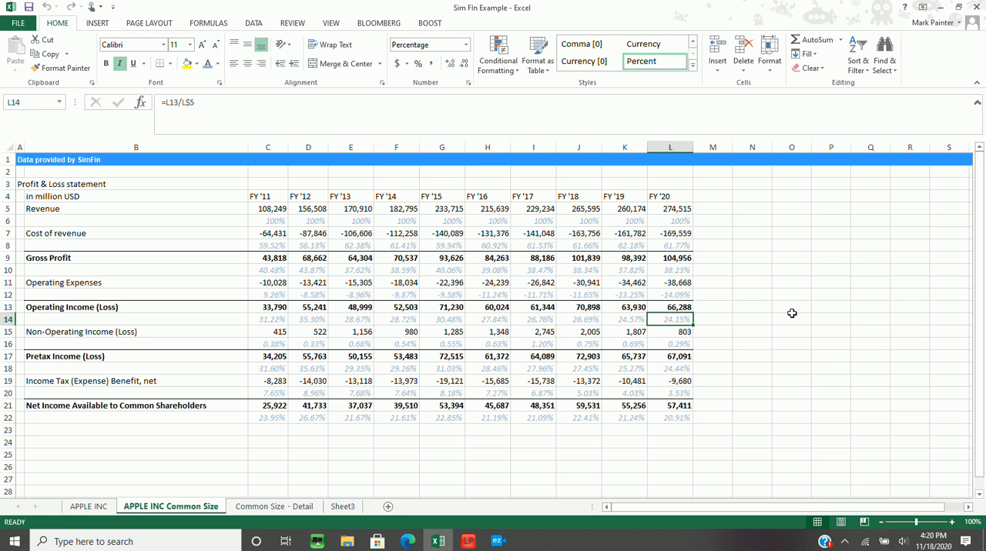
key(Left)
key(Left)
key(Left)
key(Right)
key(Right)
key(Right)
Review the Non-Operating Income amounts in row 15 from FY '11 towards FY '17
click(274, 346)
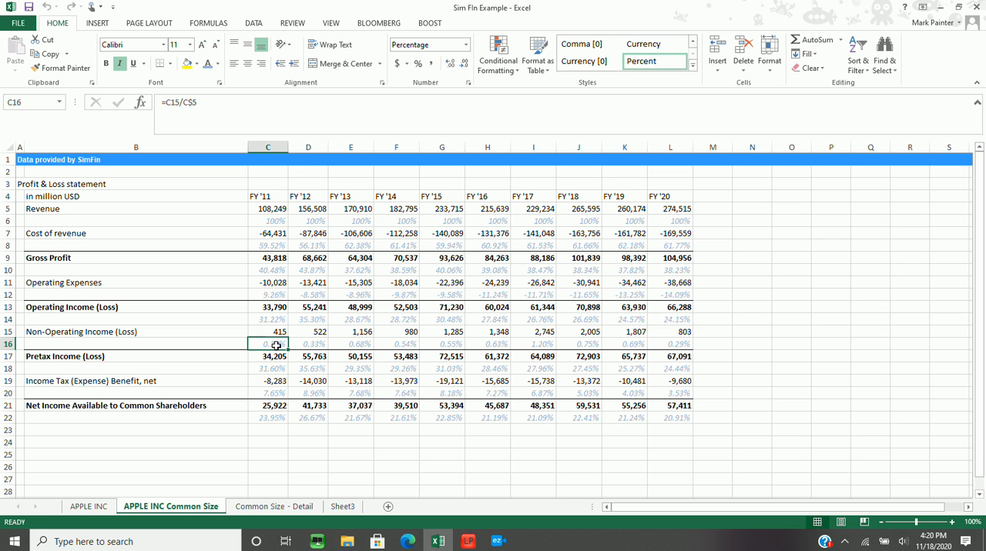
key(Up)
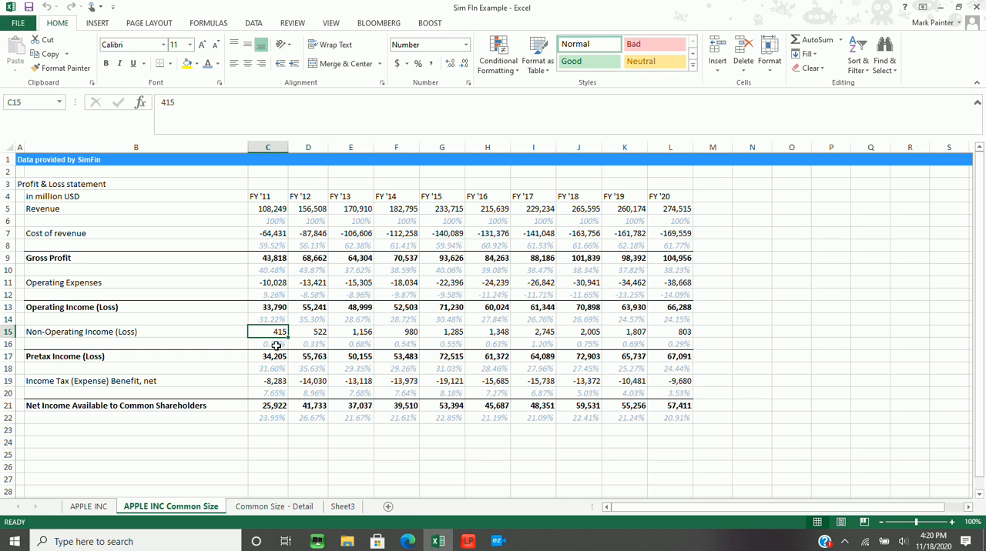
key(Right)
key(Right)
key(Right)
key(Right)
key(Right)
key(Right)
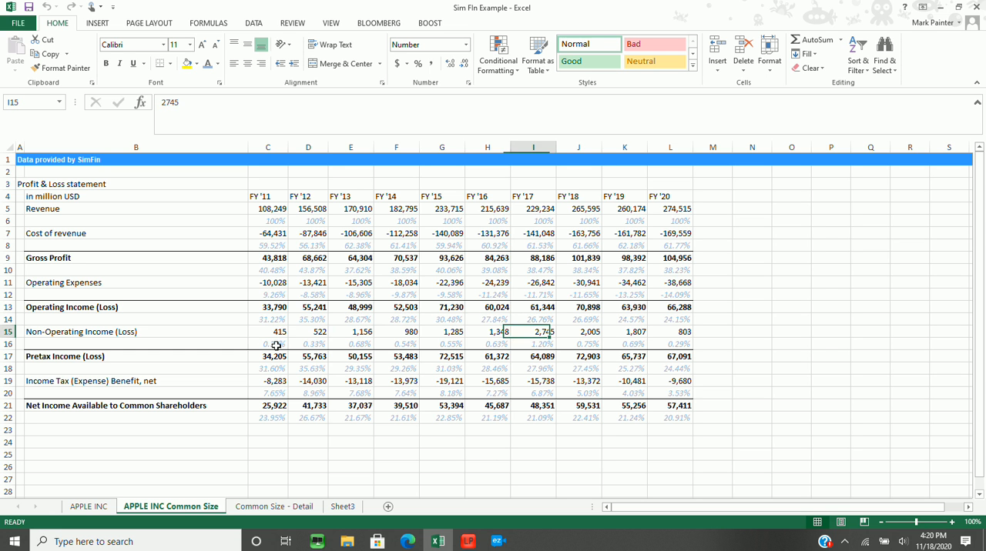
key(Left)
key(Left)
Compare Non-Operating Income with the rows around it and trace its percentages in row 16 back to FY '11
key(Up)
key(Up)
key(Down)
key(Down)
key(Down)
key(Up)
key(Down)
key(Left)
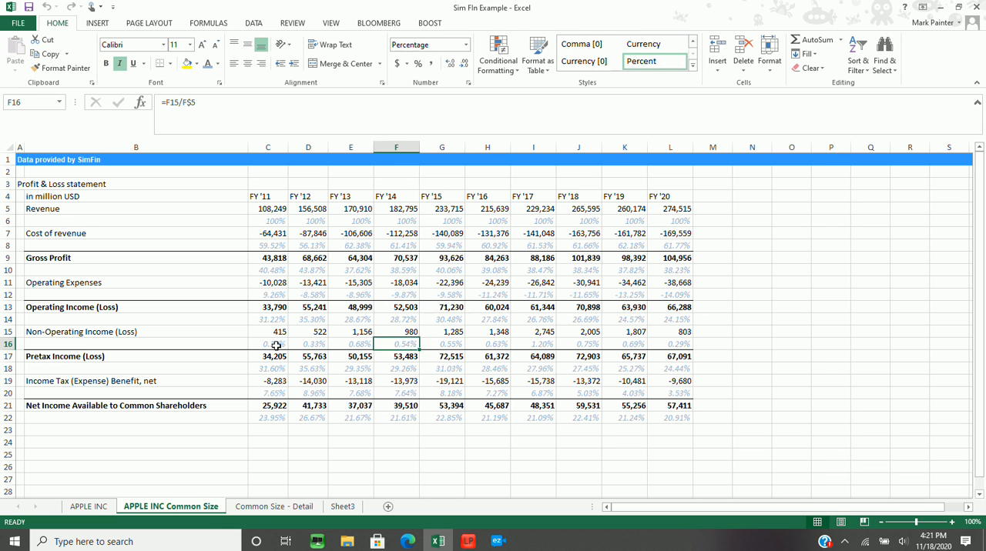
key(Left)
key(Left)
key(Left)
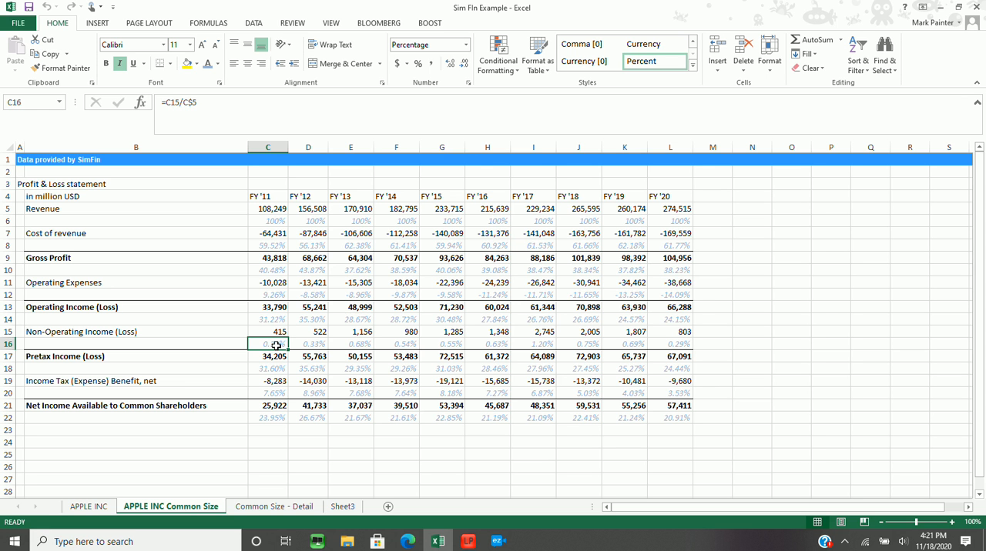
Examine the Non-Operating Income percentages in row 16 from FY '11 up to FY '17
key(Right)
key(Right)
key(Right)
key(Right)
key(Right)
key(Right)
key(Right)
key(Right)
key(Right)
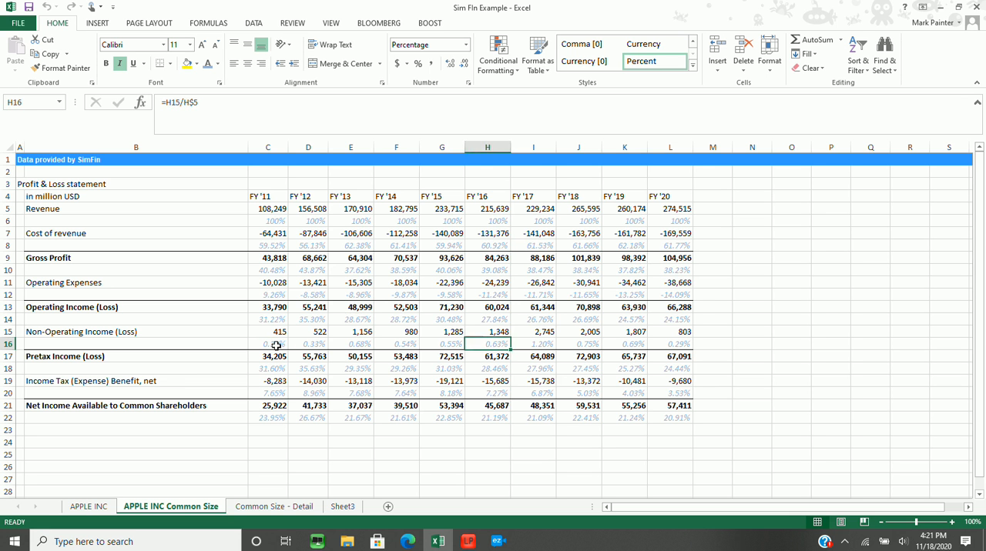
key(Left)
key(Left)
key(Left)
key(Left)
key(Right)
key(Left)
key(Right)
key(Up)
key(Down)
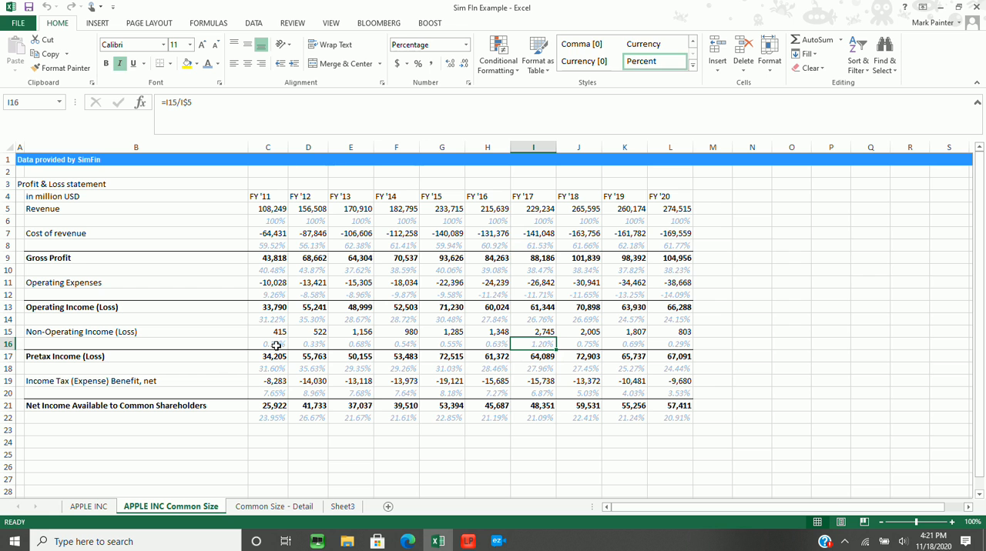
Check the FY '11 Pretax Income and Income Tax amounts and the income tax percentage formula in column C
key(Down)
key(Left)
key(Left)
key(Left)
key(Left)
key(Left)
key(Left)
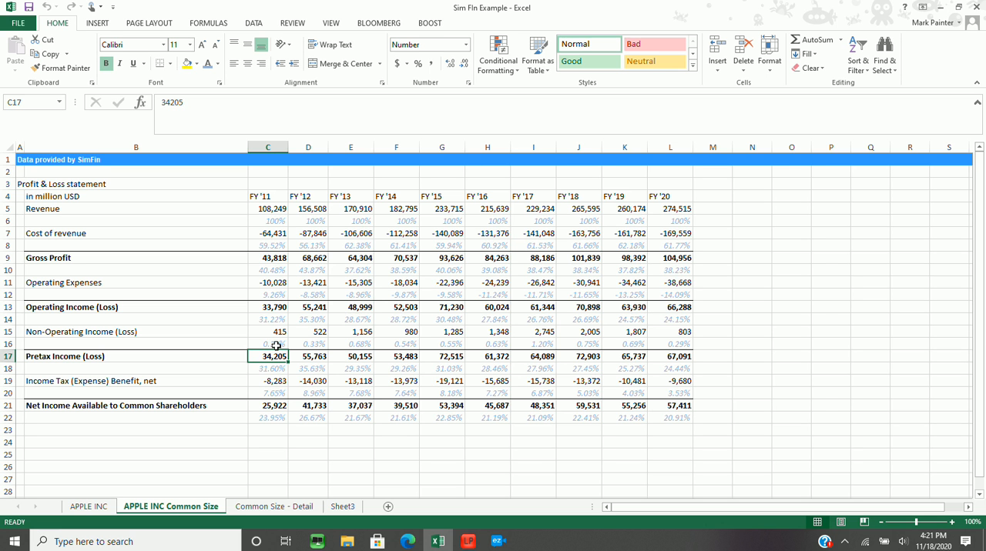
key(Down)
key(Down)
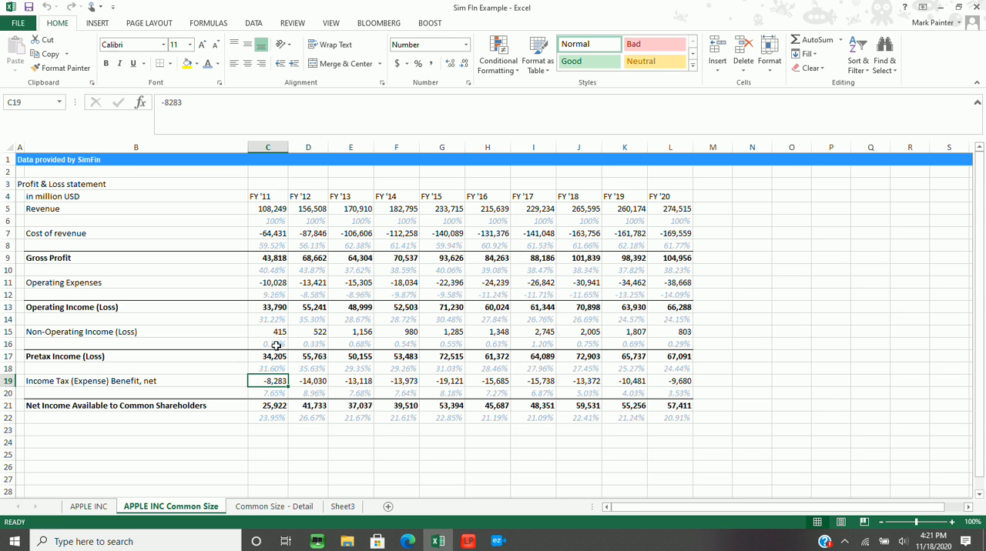
key(Down)
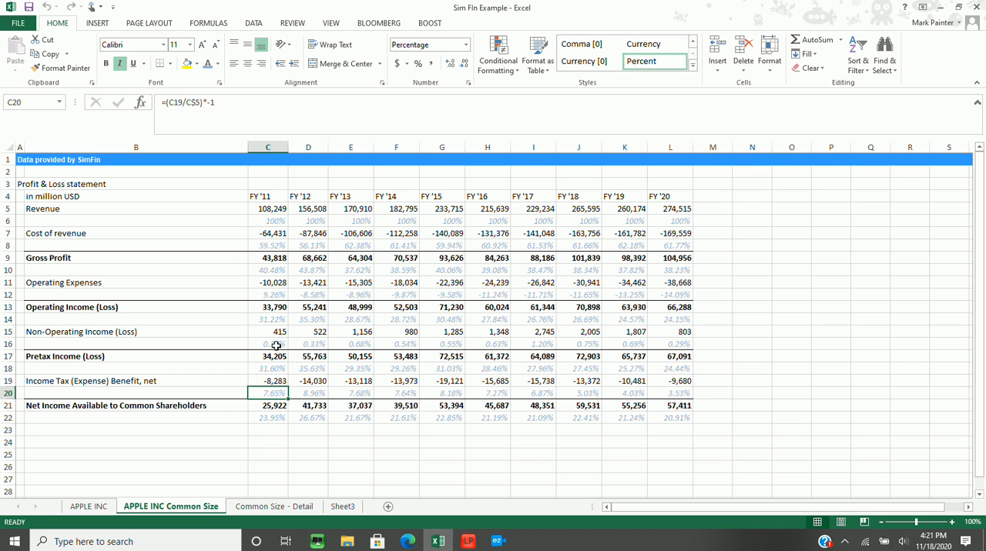
Trace the Income Tax percentages in row 20 from FY '11 to FY '20
key(Right)
key(Right)
key(Right)
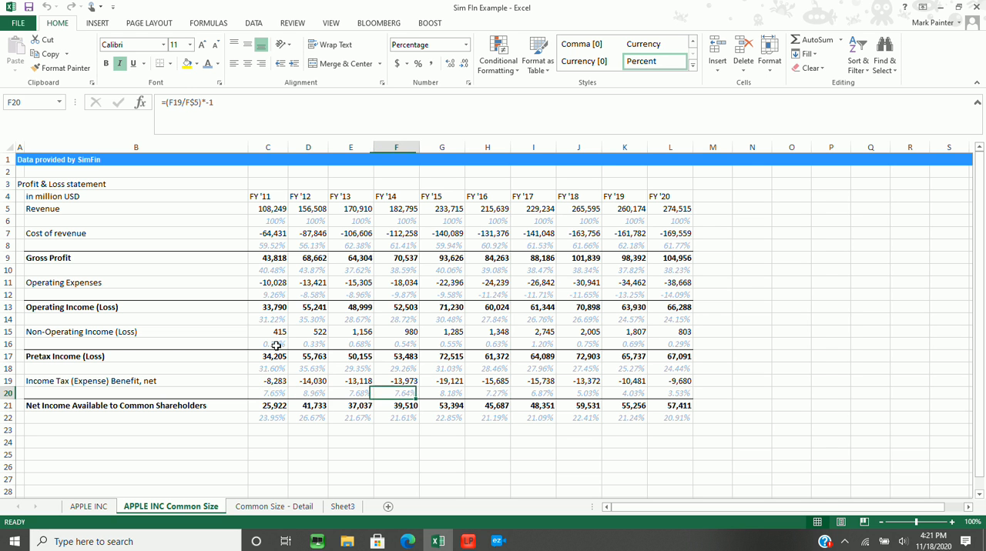
key(Left)
key(Left)
key(Left)
key(Right)
key(Right)
key(Right)
key(Right)
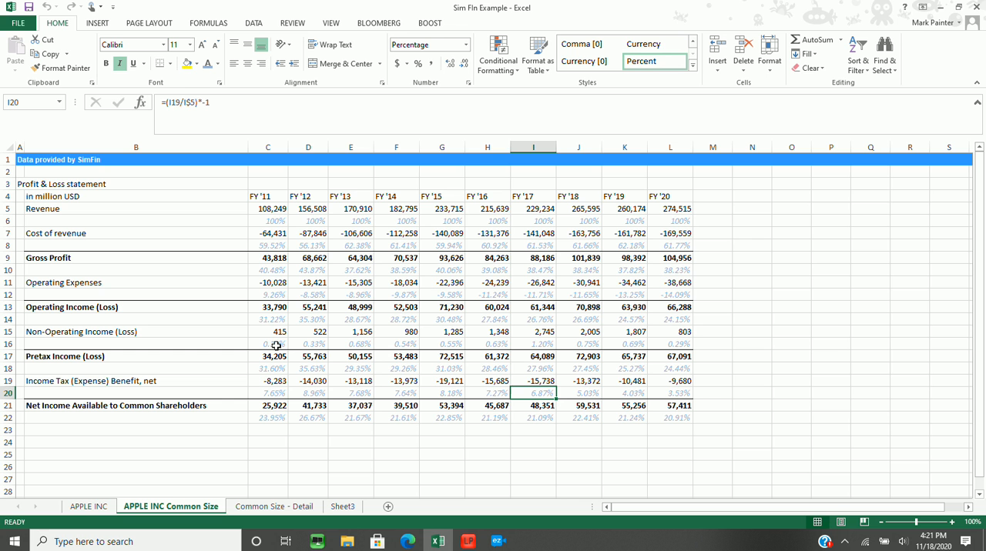
key(Right)
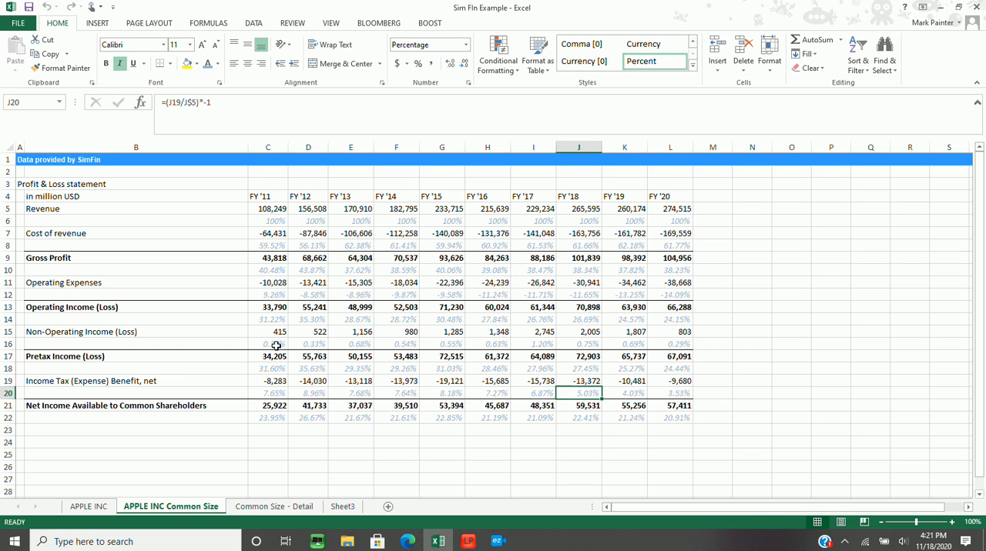
key(Right)
Compare the Income Tax percentages in row 20 between the years before and after FY '18
key(Right)
key(Left)
key(Left)
key(Right)
key(Left)
key(Left)
key(Left)
key(Right)
key(Right)
key(Left)
key(Right)
key(Right)
key(Right)
key(Left)
key(Left)
key(Right)
key(Right)
key(Left)
key(Left)
Check the Net Income amount and its percentage-of-revenue formula for FY '11 in column C
click(271, 418)
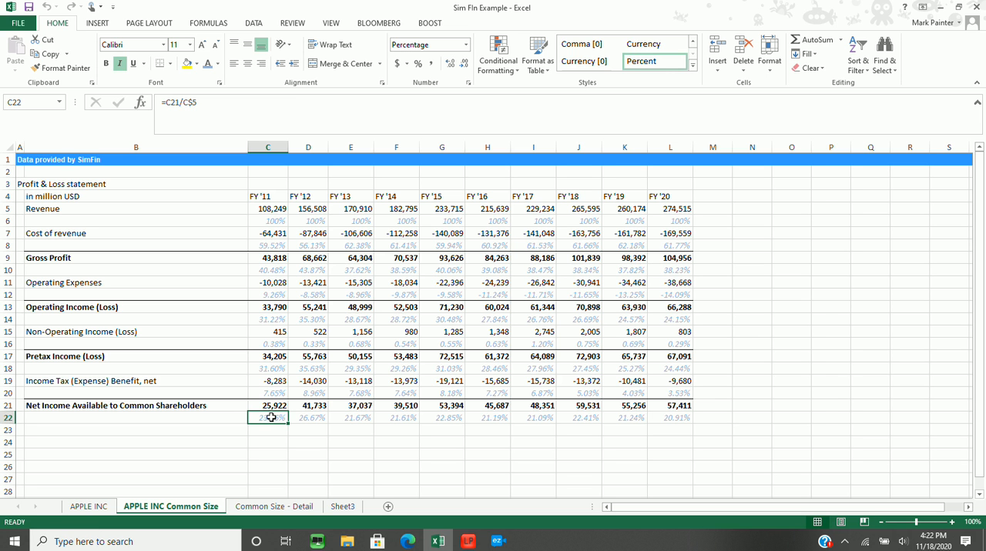
key(Up)
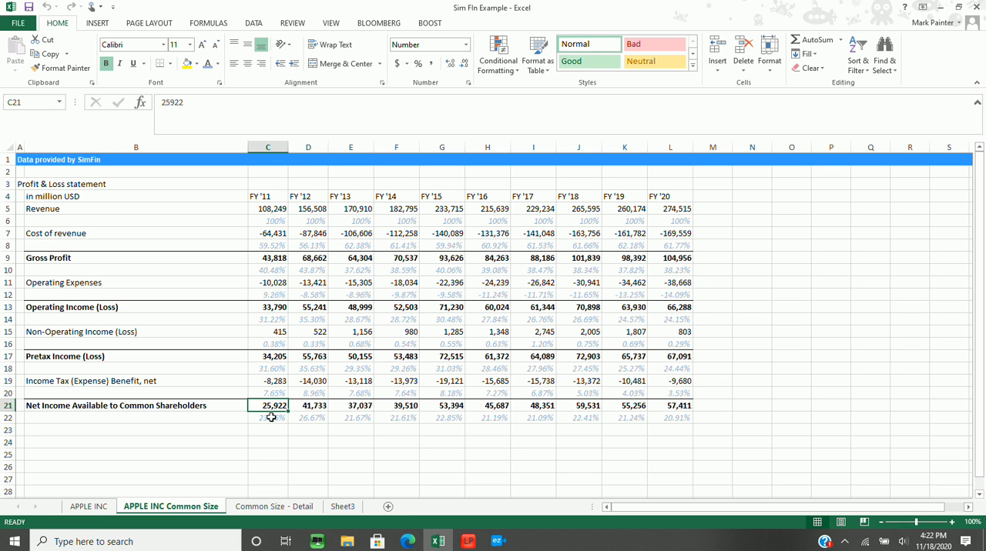
key(Down)
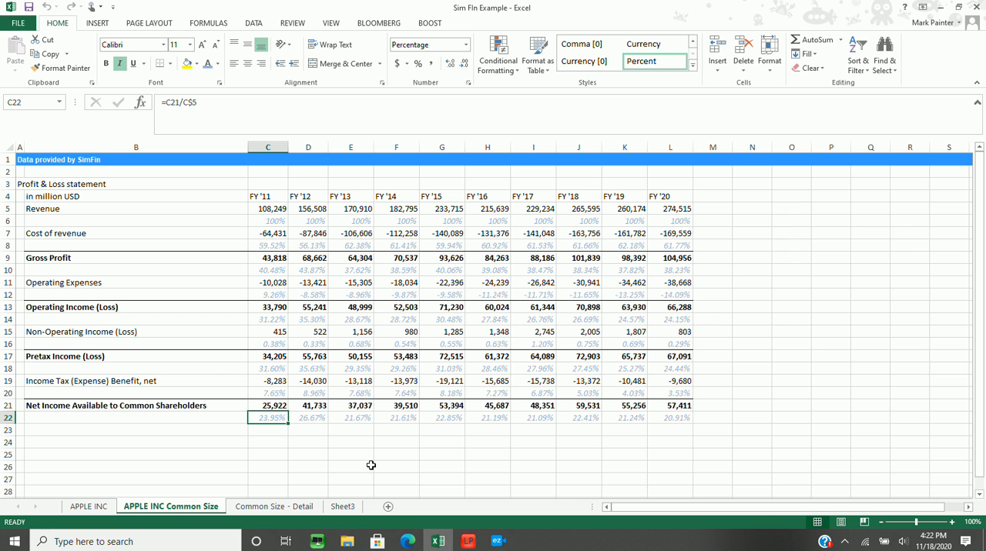
Examine the Net Income percentages in row 22 for FY '11 through FY '14
key(Right)
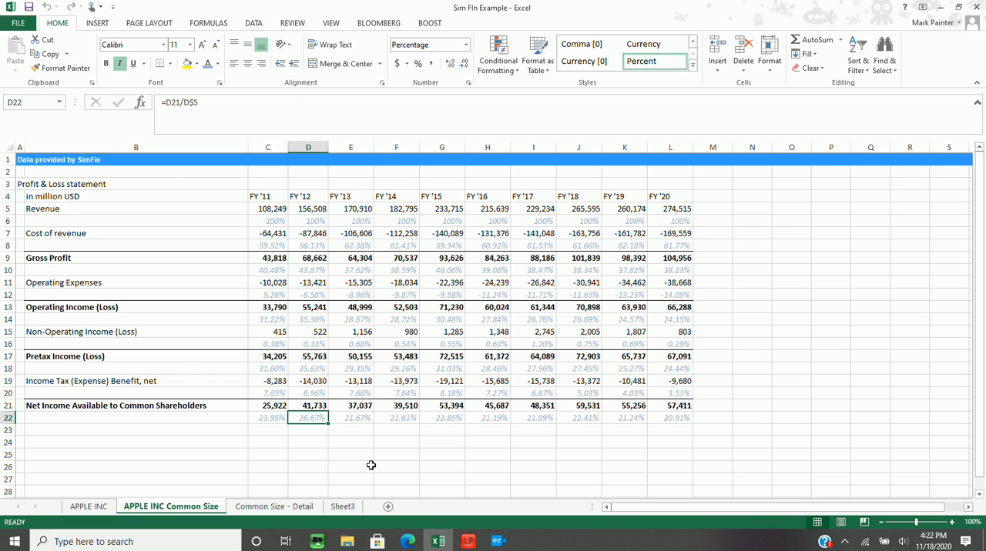
key(Left)
key(Right)
key(Right)
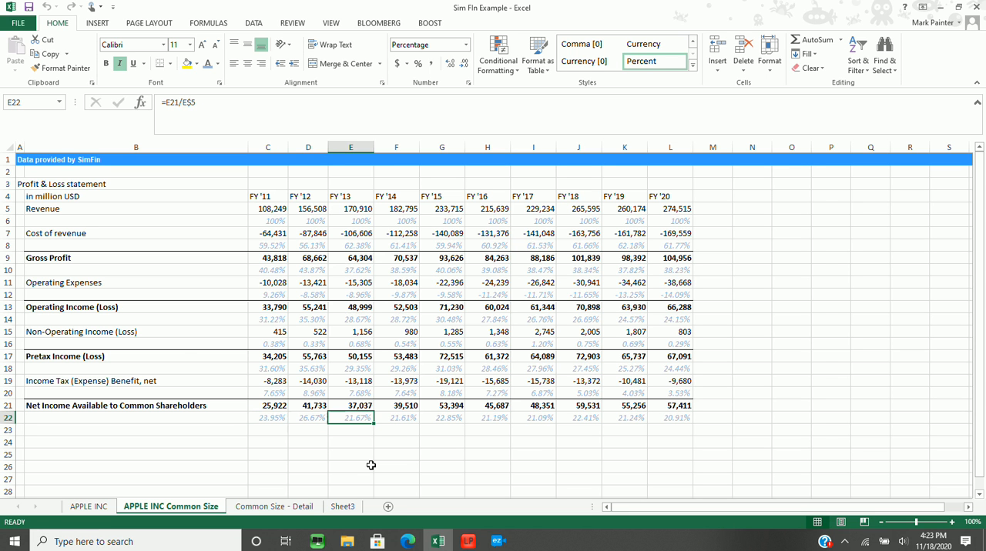
key(Right)
key(Left)
key(Right)
key(Right)
key(Right)
key(Right)
key(Right)
key(Right)
key(Right)
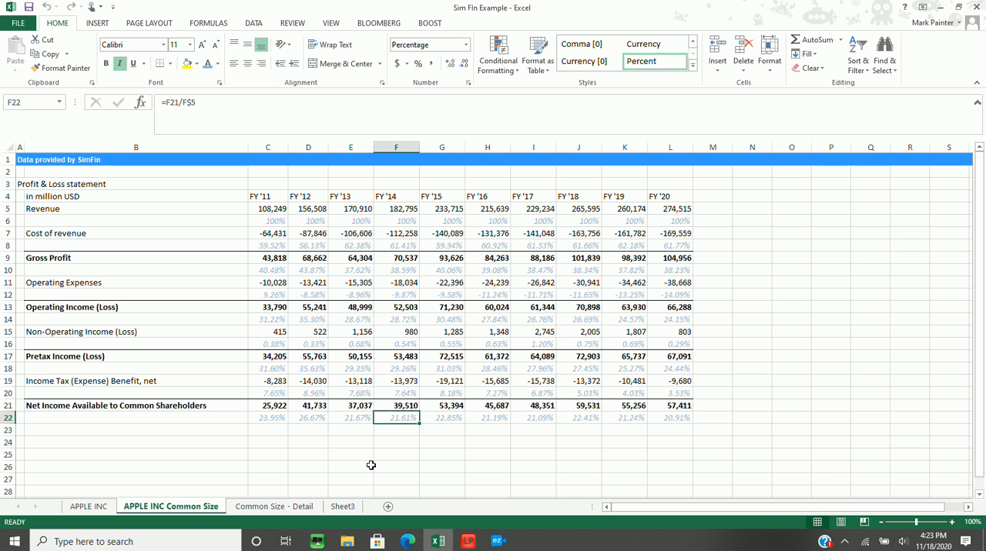
Compare the Net Income percentages in row 22 from FY '13 through FY '20
key(Left)
key(Left)
key(Left)
key(Left)
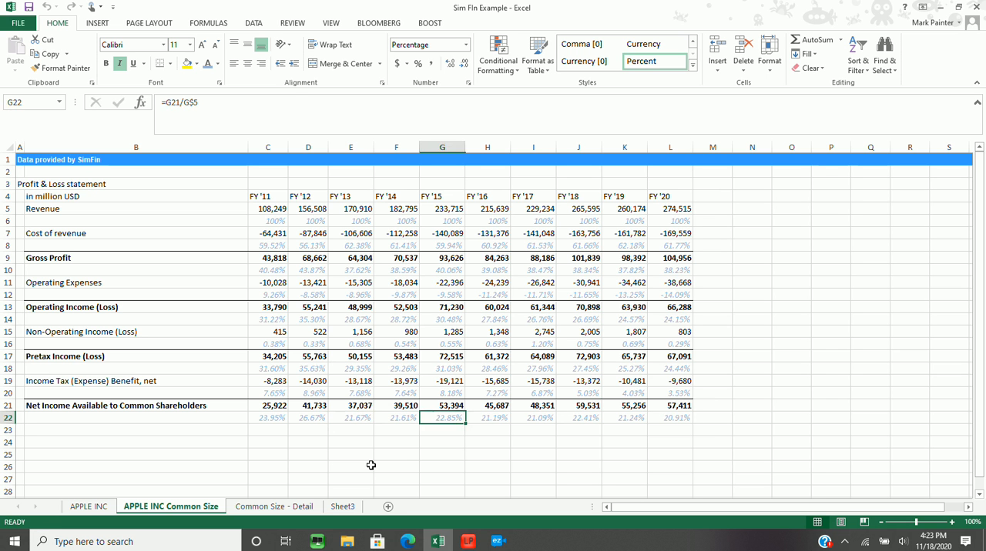
key(Left)
key(Left)
key(Left)
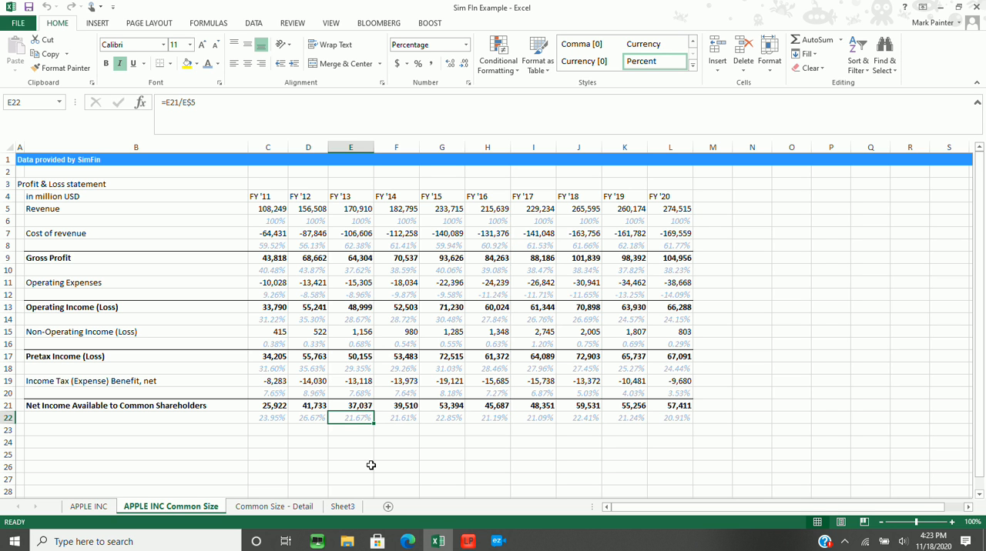
key(Right)
key(Right)
key(Right)
key(Right)
key(Right)
key(Right)
key(Right)
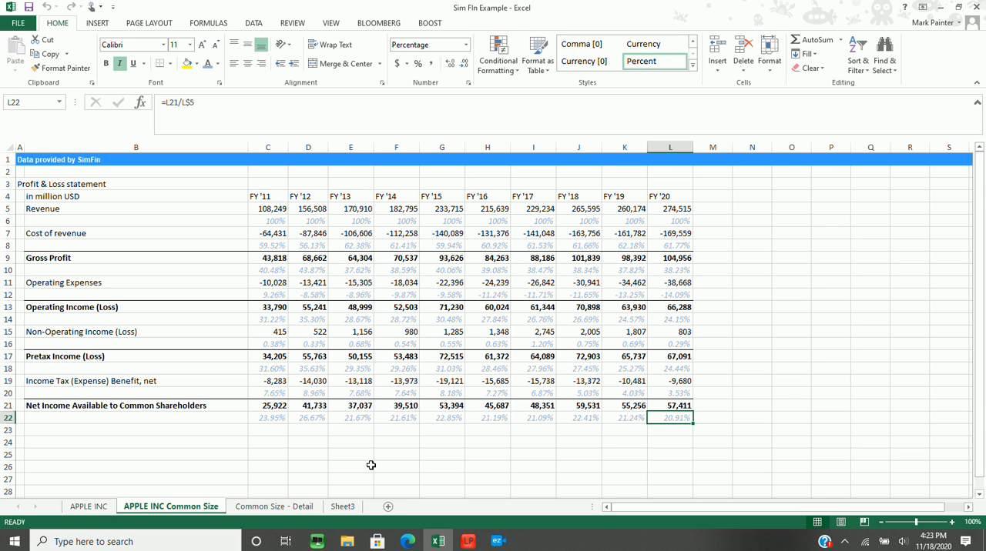
Compare the Income Tax percentages in row 20 with the Net Income percentages in row 22 for FY '18 to FY '20
key(Left)
key(Left)
key(Up)
key(Up)
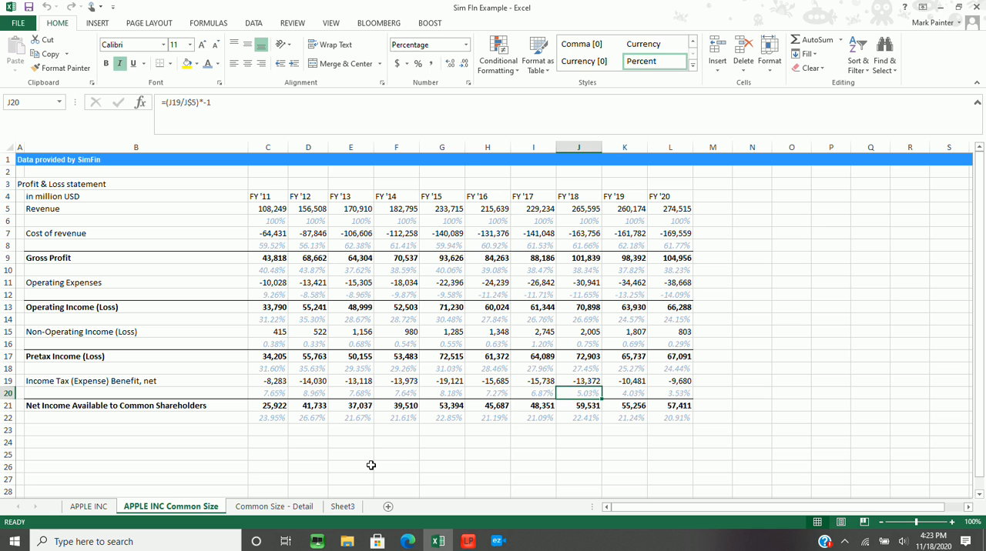
key(Right)
key(Right)
key(Right)
key(Left)
key(Left)
key(Left)
key(Left)
key(Right)
key(Down)
key(Down)
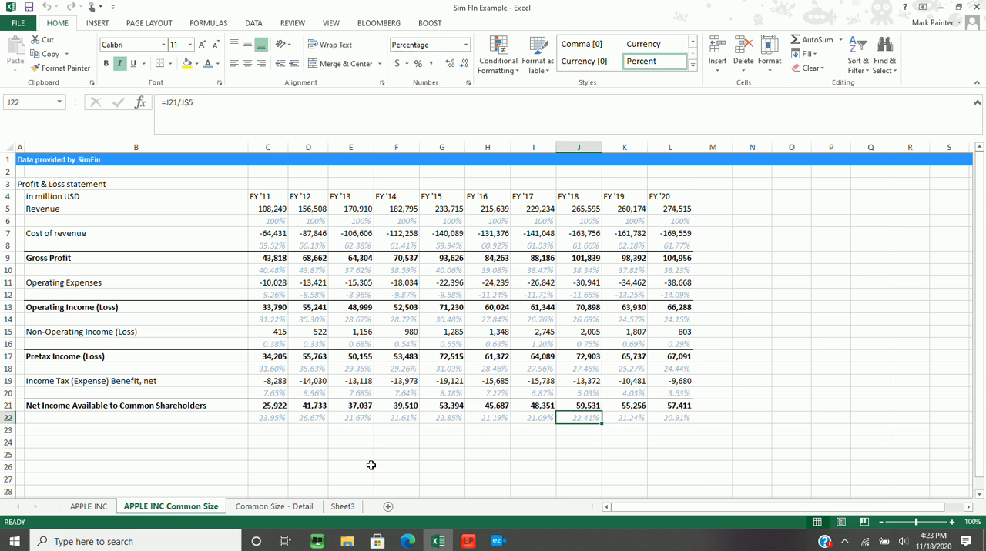
key(Right)
key(Right)
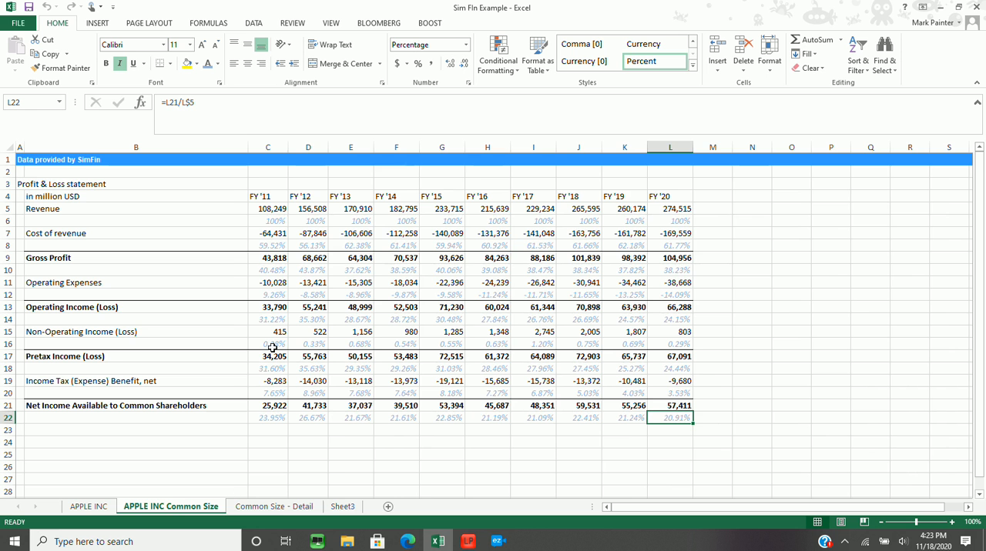
Open the Common Size - Detail sheet and select the FY '17 Services share of net sales in I8
click(285, 508)
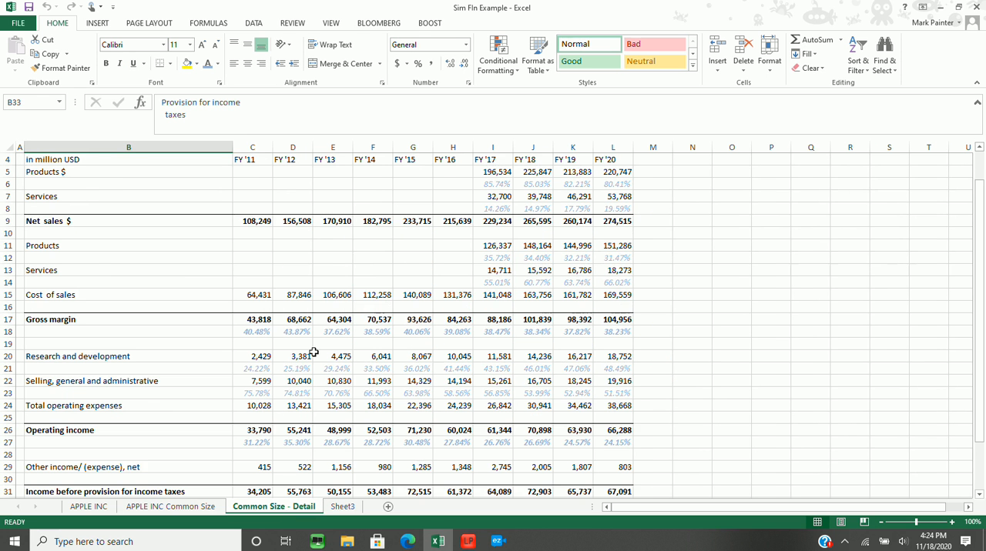
scroll(314, 352, up, 1)
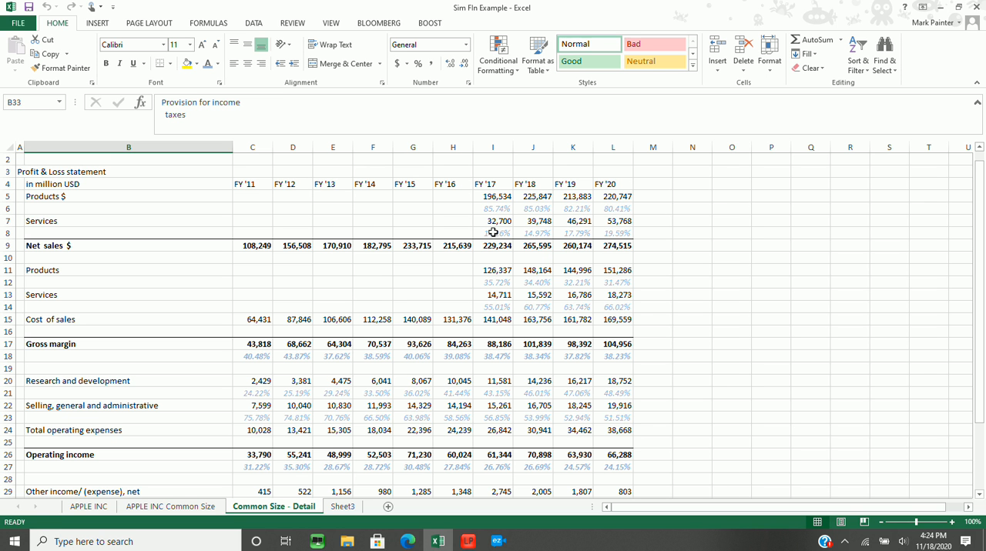
click(493, 233)
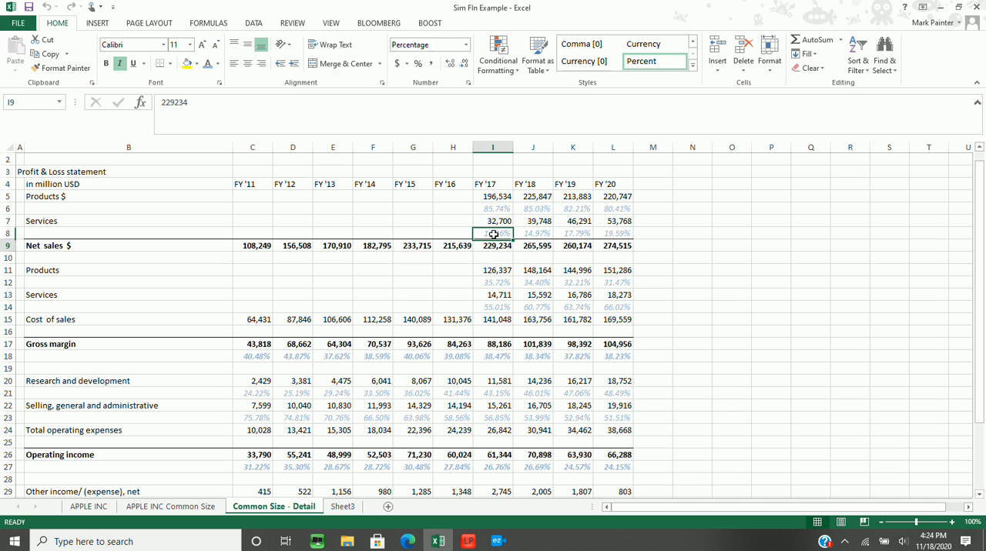
Check the FY '17 Products and Services percentage formulas in the cost of sales section, rows 12 and 14
key(Down)
key(Down)
key(Down)
key(Down)
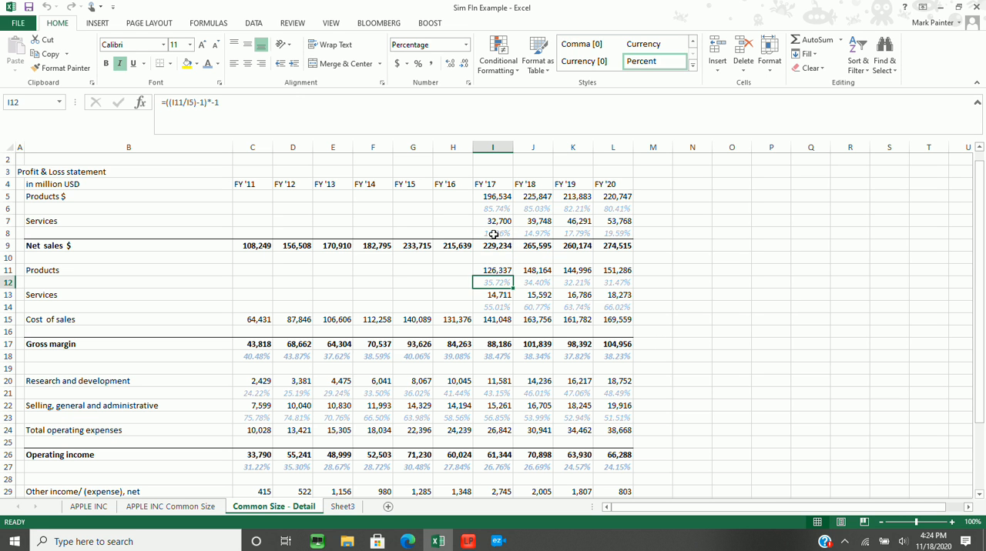
key(Down)
key(Down)
key(Up)
key(Up)
Review the Products percentages in row 12 from FY '17 to FY '20
key(Right)
key(Right)
key(Right)
key(Right)
key(Left)
key(Left)
key(Left)
key(Left)
Review the Services percentages in row 14 of the cost of sales section from FY '17 to FY '20
key(Down)
key(Down)
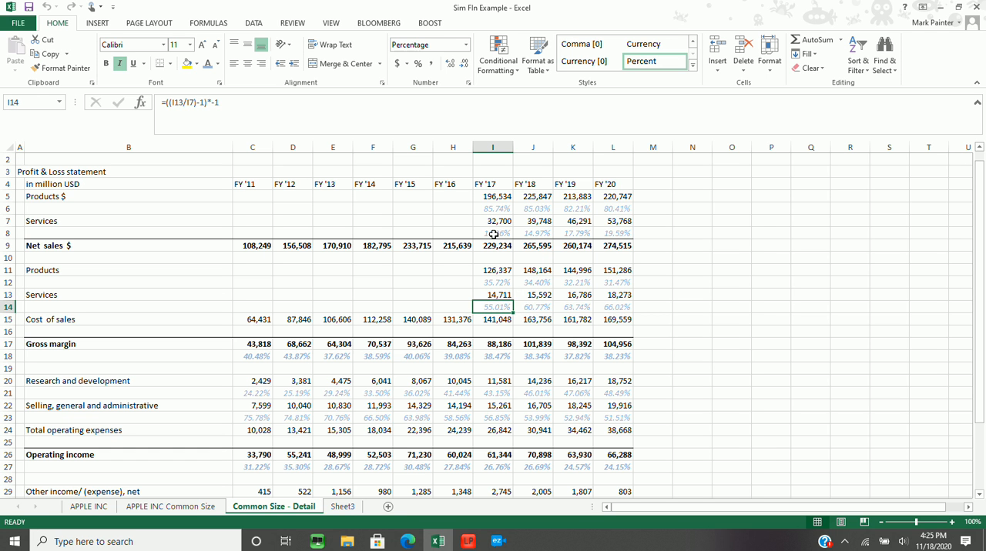
key(Right)
key(Right)
key(Left)
key(Left)
key(Left)
key(Right)
key(Right)
key(Right)
key(Left)
key(Left)
key(Left)
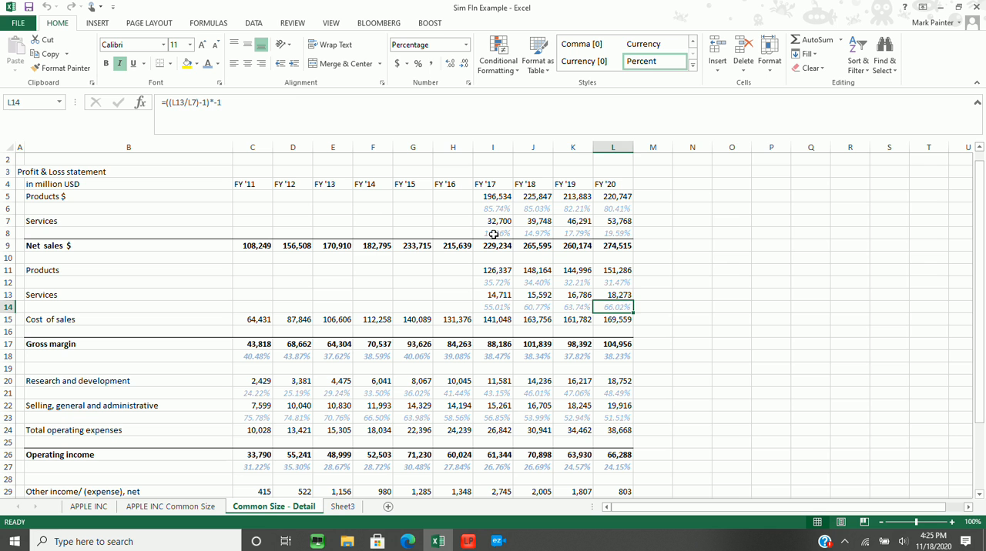
key(Right)
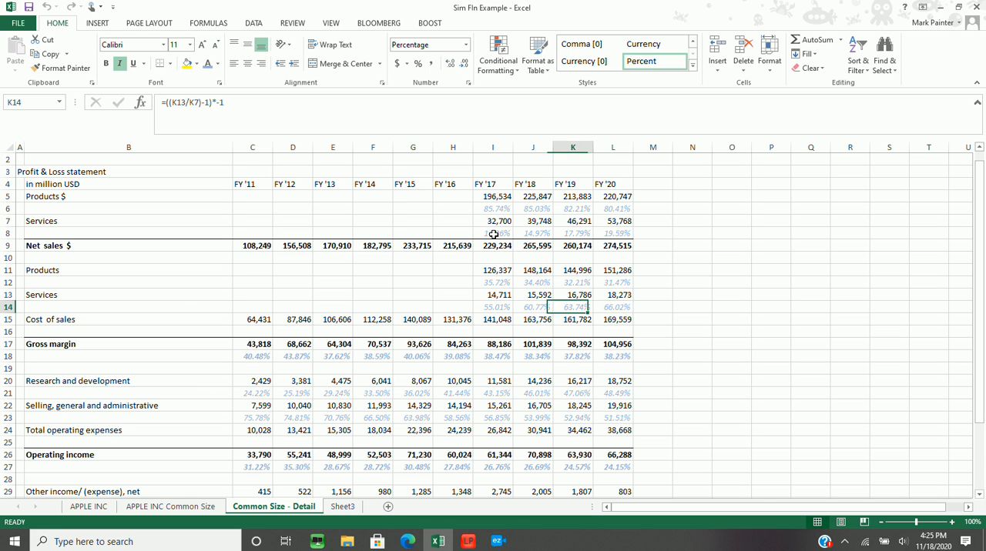
key(Right)
key(Right)
Check the FY '17 Services and Products share of net sales formulas in I8 and I6
key(Up)
key(Up)
key(Down)
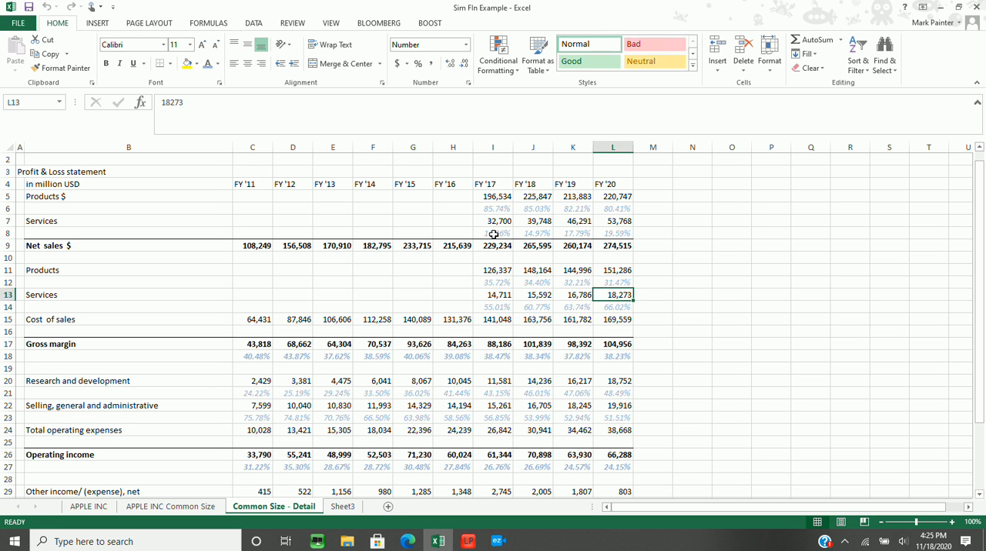
key(Left)
key(Left)
key(Up)
key(Up)
key(Up)
key(Up)
key(Up)
key(Left)
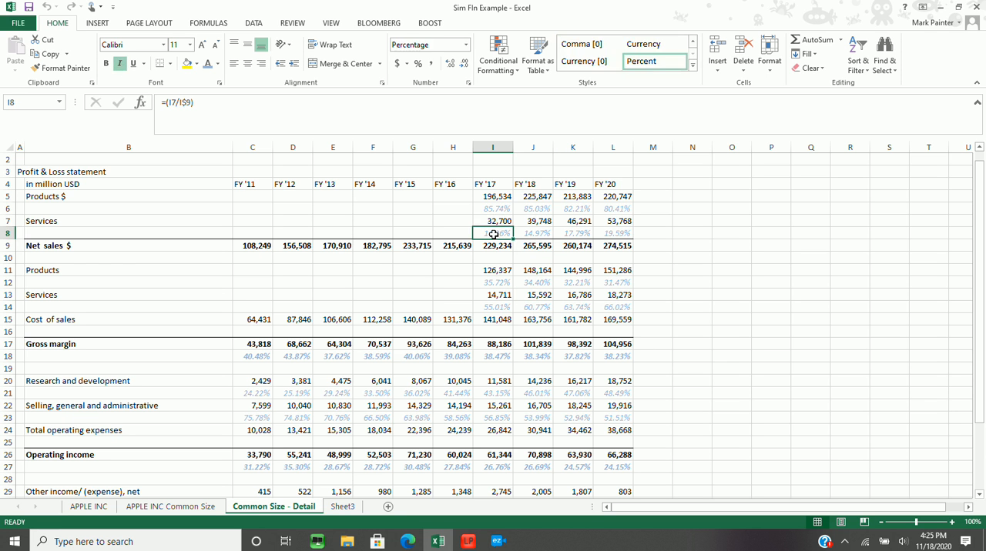
key(Up)
key(Up)
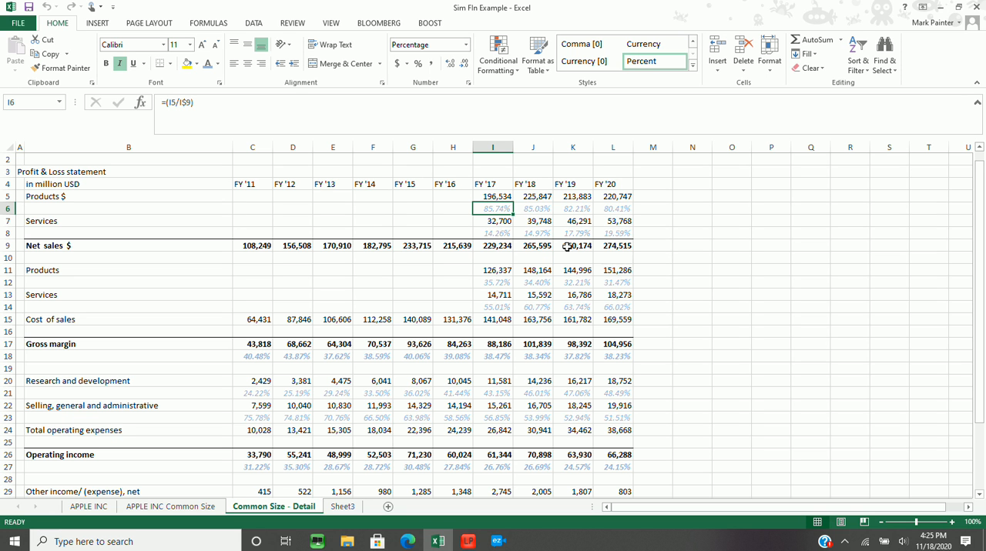
key(Down)
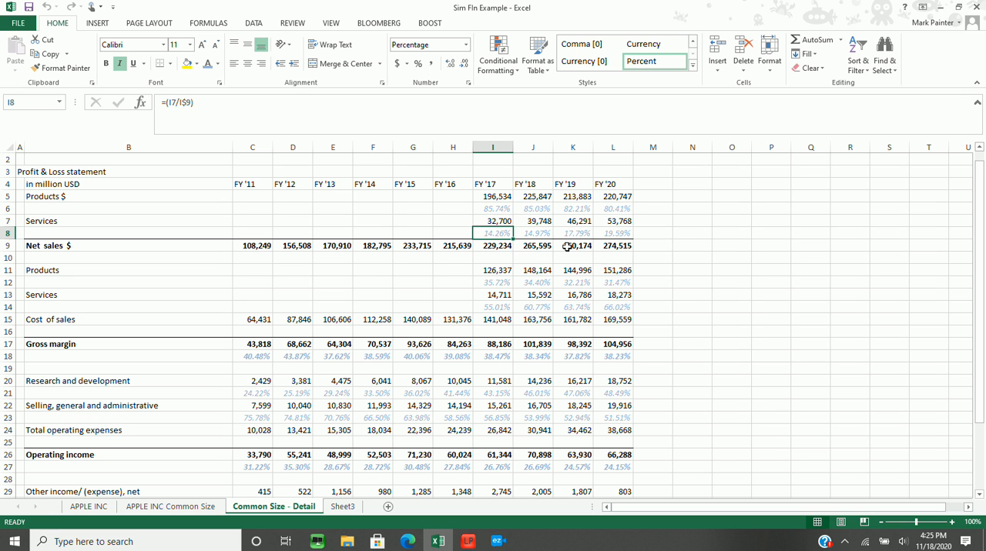
Review the Products share of net sales in row 6 across FY '17 to FY '20
key(Up)
key(Right)
key(Right)
key(Right)
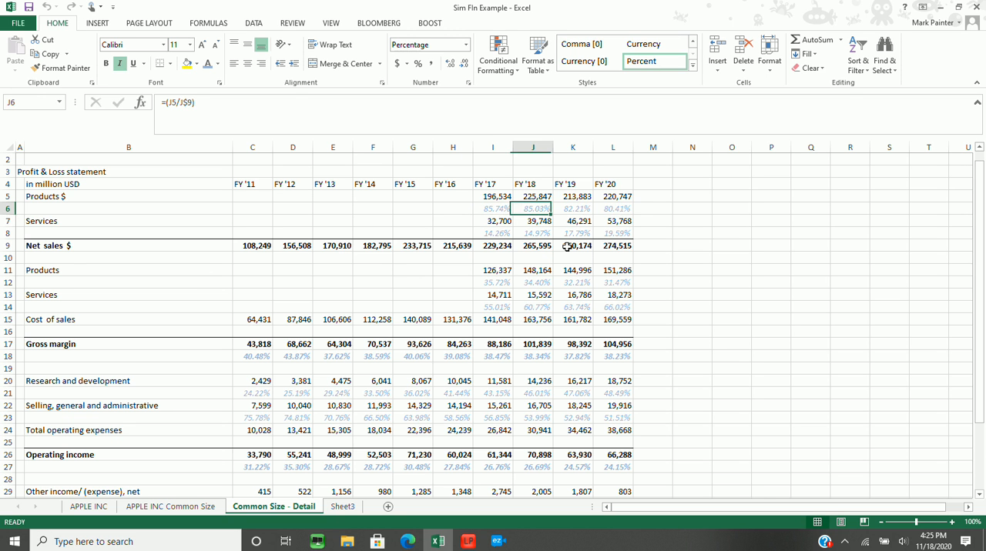
key(Left)
key(Left)
key(Left)
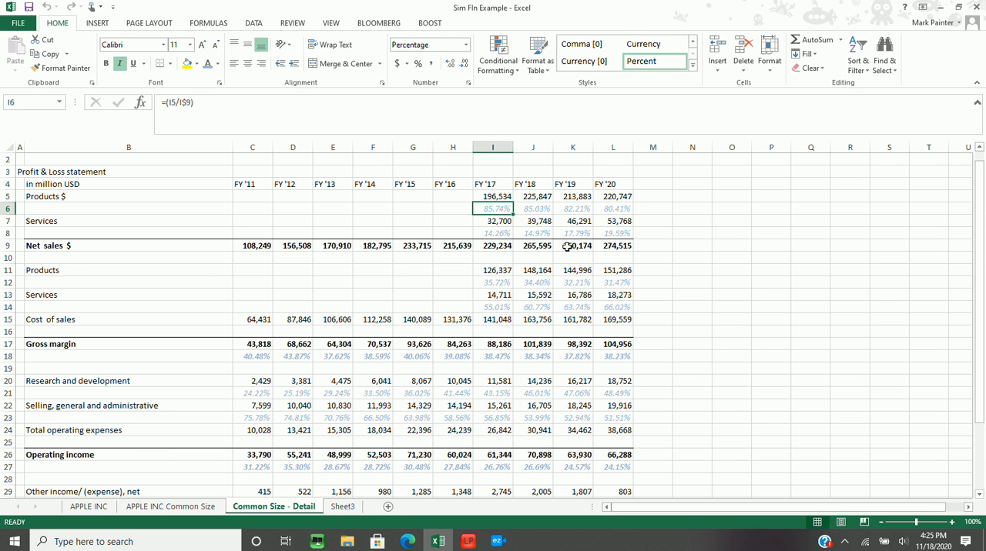
key(Right)
key(Right)
key(Right)
Review the Services share of net sales in row 8 across FY '17 to FY '20
key(Down)
key(Down)
key(Left)
key(Left)
key(Left)
key(Right)
key(Right)
key(Right)
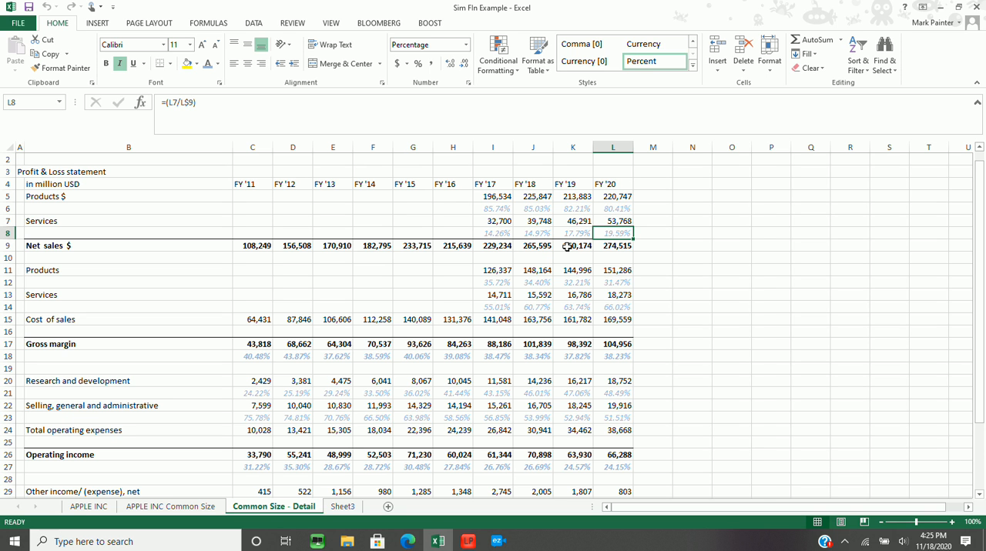
Examine the FY '20 Gross margin in L17, then the FY '17 Products and Services figures in the net sales and cost of sales sections
key(Down)
key(Down)
key(Down)
key(Down)
key(Down)
key(Down)
key(Down)
key(Down)
key(Down)
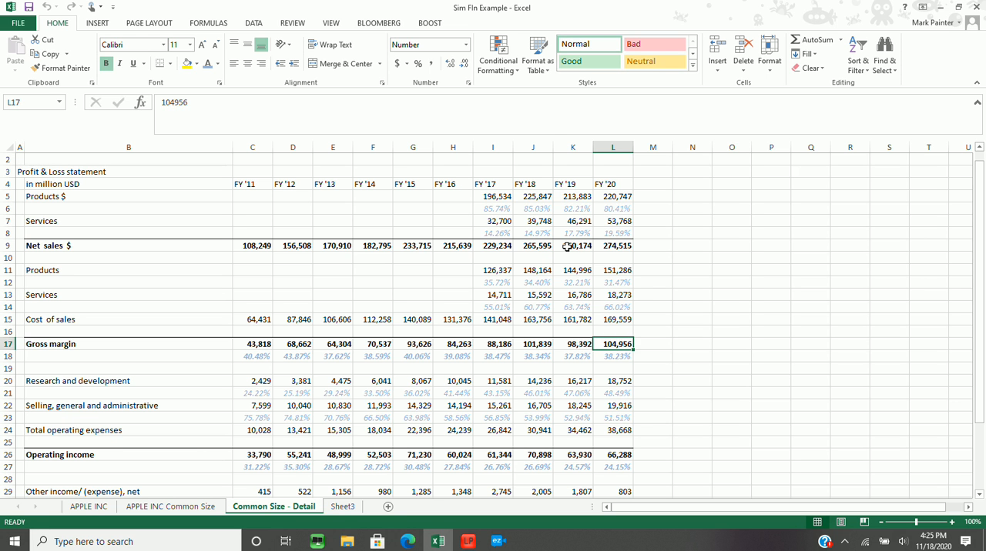
key(Left)
key(Up)
key(Up)
key(Up)
key(Left)
key(Left)
key(Up)
key(Up)
key(Up)
key(Up)
key(Up)
key(Up)
key(Up)
key(Up)
key(Down)
key(Down)
key(Down)
key(Down)
key(Down)
key(Down)
key(Down)
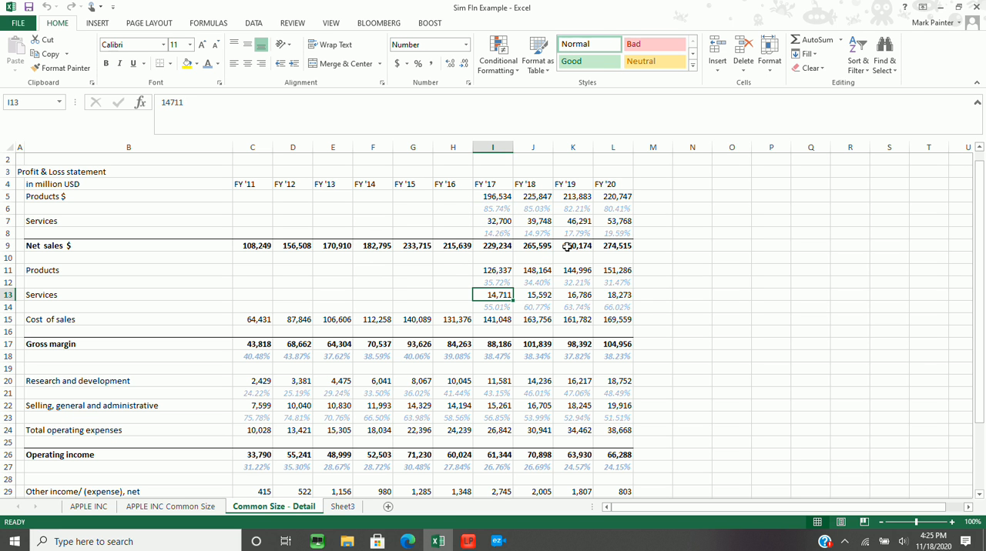
Look over the Cost of sales amounts in row 15 for FY '11 to FY '17
key(Down)
key(Down)
key(Left)
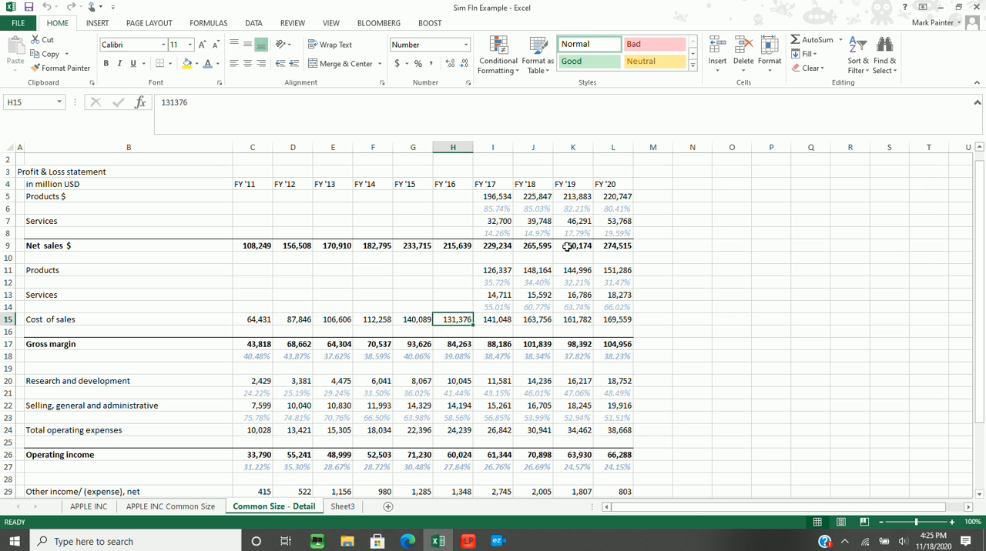
key(Left)
key(Left)
key(Left)
key(Left)
key(Left)
key(Right)
key(Right)
key(Right)
key(Right)
key(Right)
key(Right)
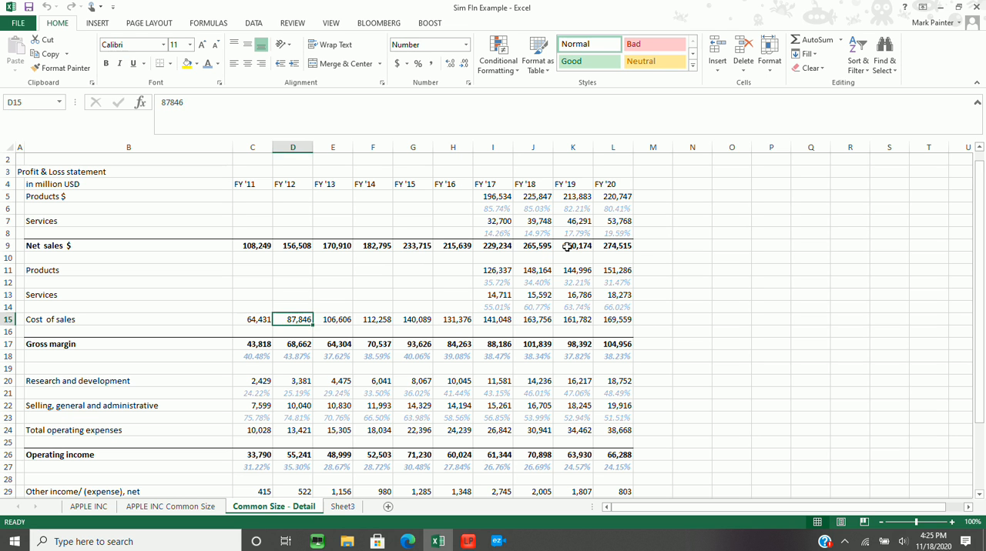
key(Left)
key(Left)
key(Left)
key(Left)
key(Left)
key(Left)
Review the Gross margin percentages in row 18 year by year from FY '11 to FY '20
key(Down)
key(Down)
key(Down)
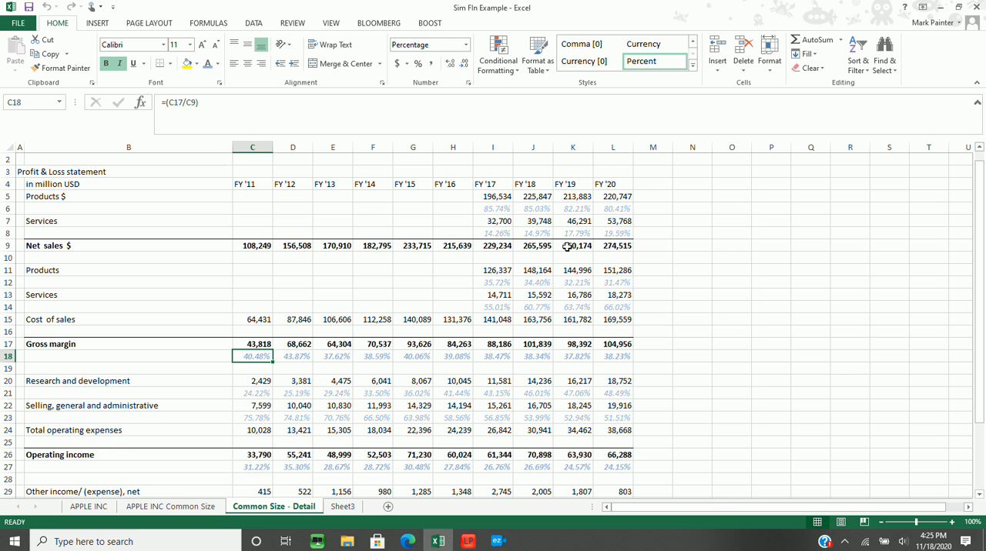
key(Right)
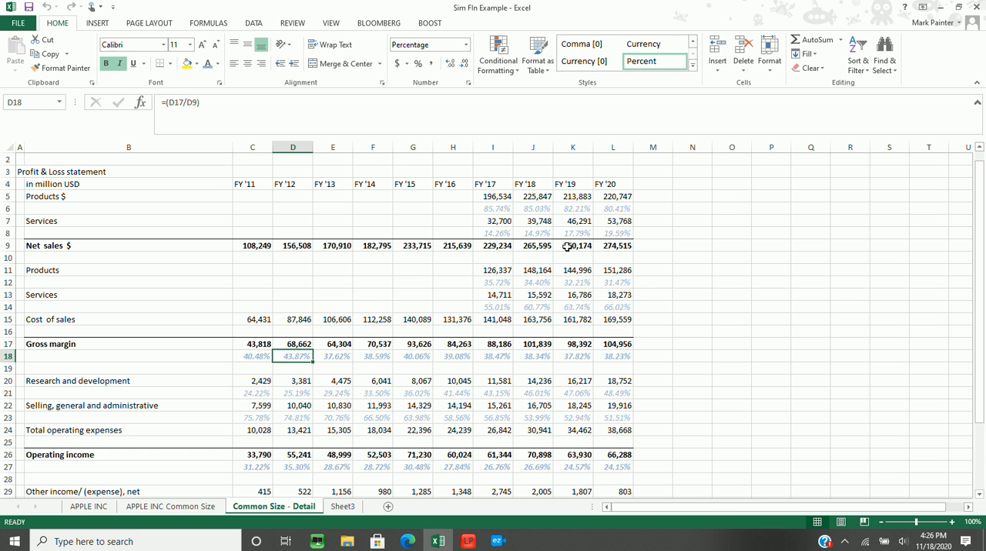
key(Left)
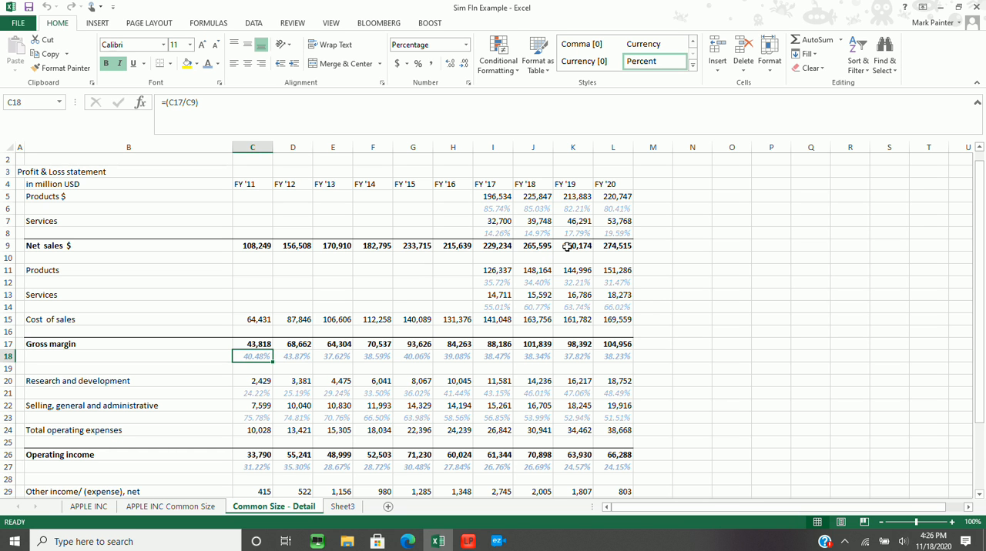
key(Right)
key(Right)
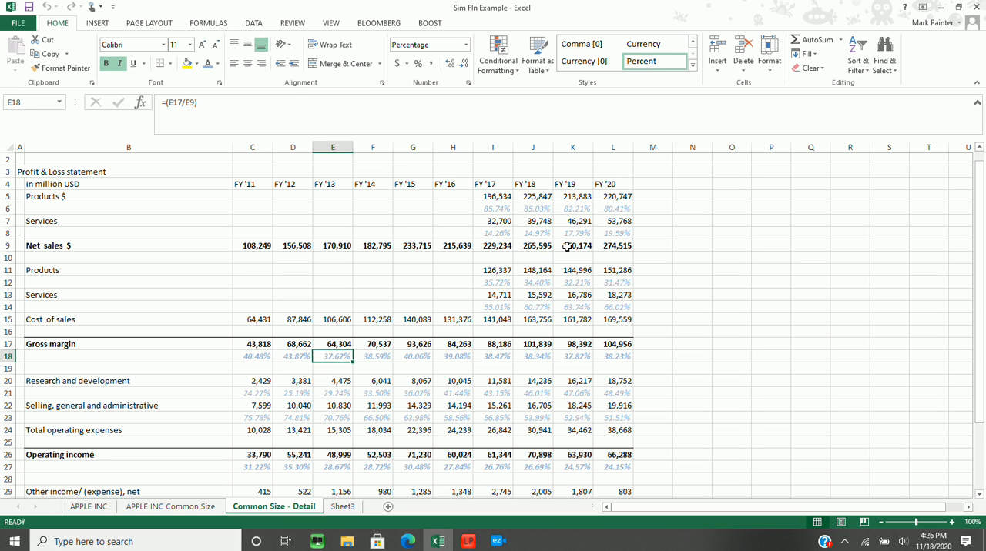
key(Right)
key(Right)
key(Right)
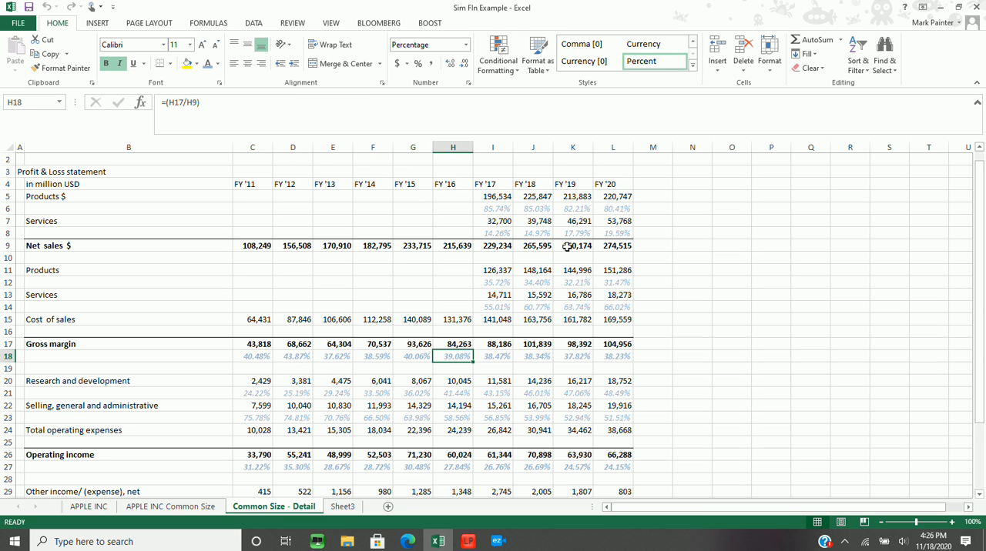
key(Right)
key(Right)
key(Right)
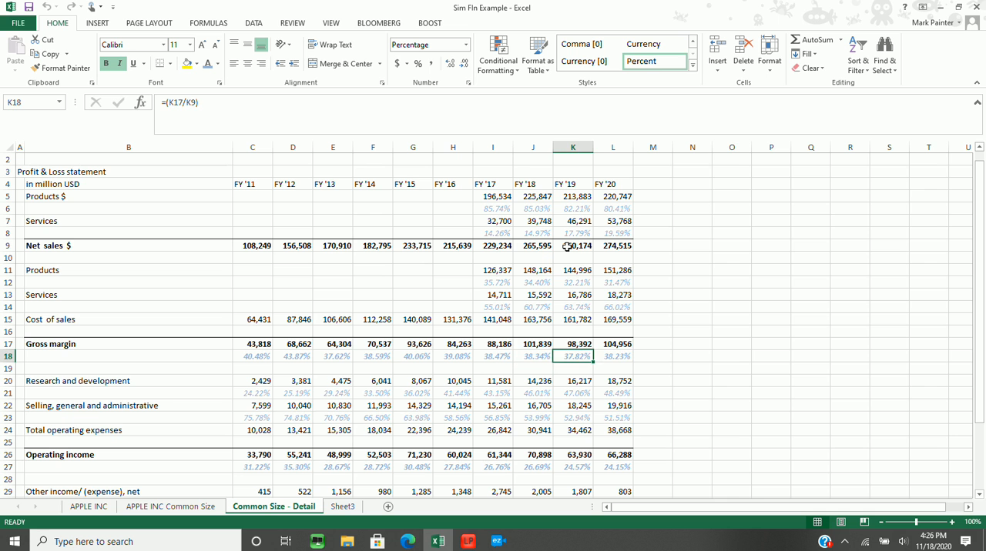
key(Right)
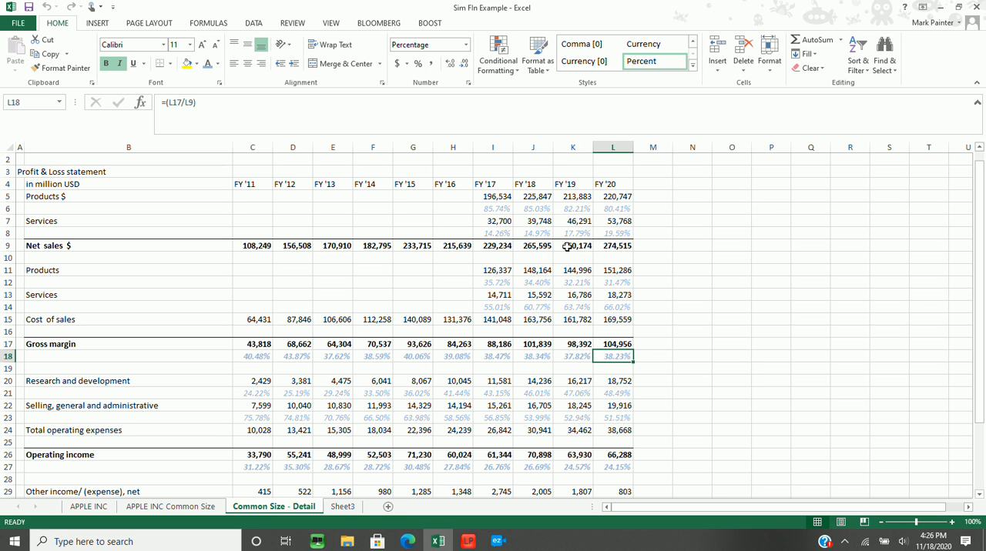
Compare the Gross margin percentages in row 18 between FY '17 and FY '20
key(Left)
key(Left)
key(Left)
key(Left)
key(Right)
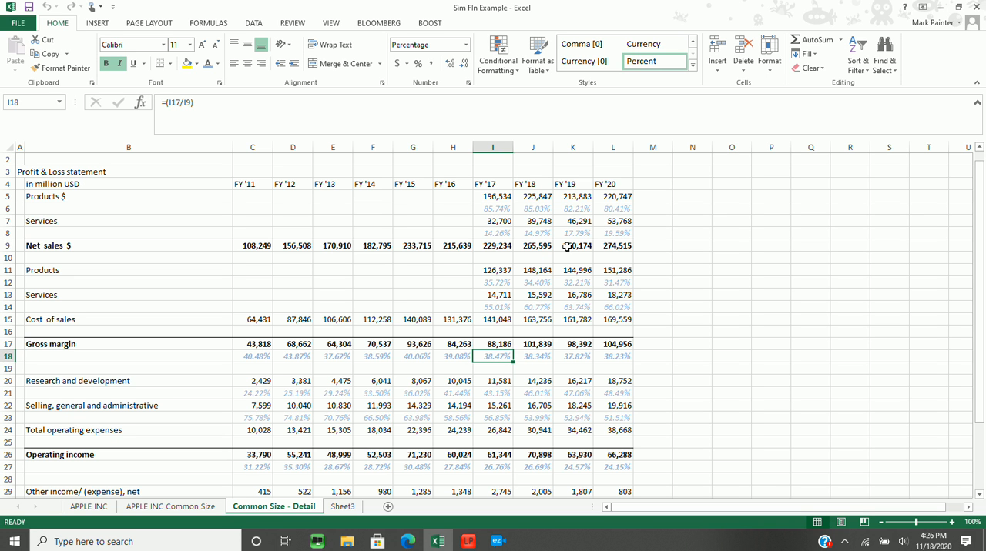
key(Up)
key(Down)
key(Right)
key(Right)
key(Right)
key(Left)
key(Left)
key(Left)
key(Left)
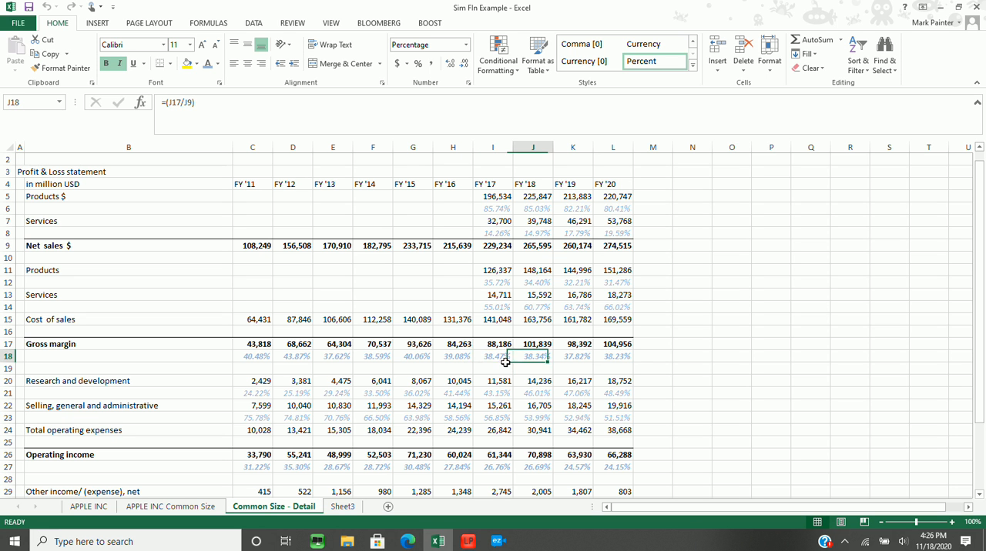
Recheck the Gross margin percentages in row 18 starting from FY '11 through FY '17
key(ctrl+Left)
key(Right)
key(Left)
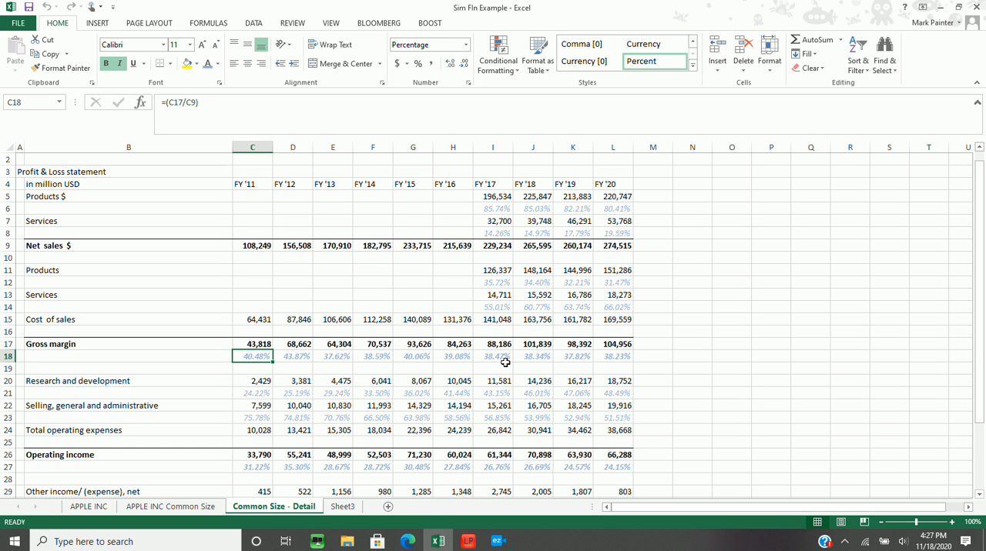
key(Right)
key(Right)
key(Right)
key(Right)
key(Right)
key(Right)
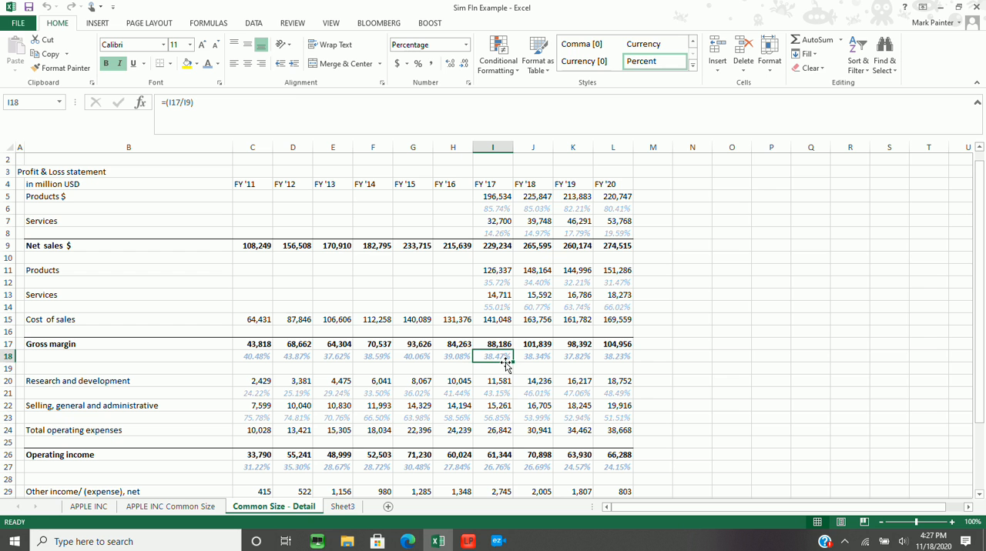
Look through the operating expenses and Operating income rows, ending at the FY '11 Research and development amount in C20
key(Down)
key(Down)
key(Down)
key(Down)
key(Down)
key(Down)
key(Down)
key(Down)
key(Down)
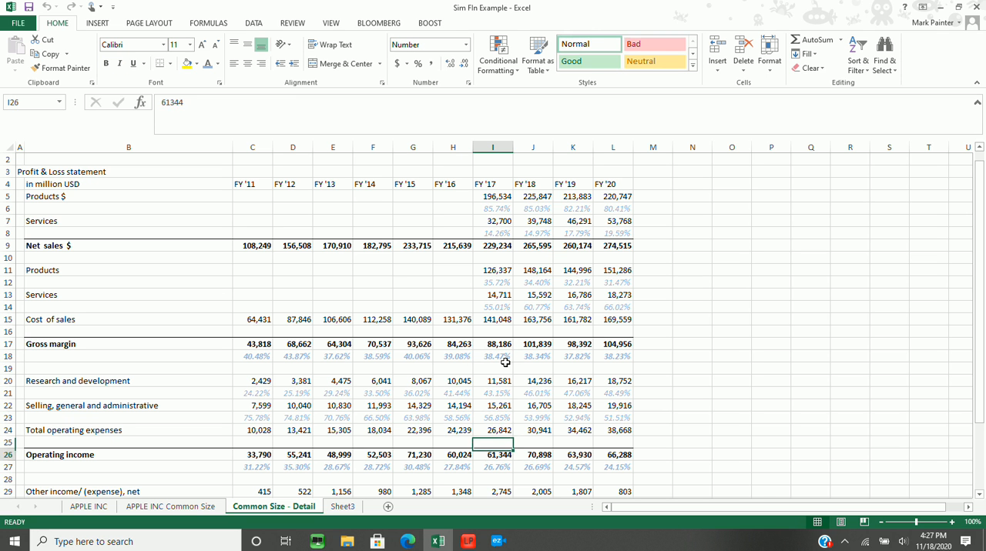
key(Down)
key(Down)
key(Up)
key(Up)
key(Up)
key(Up)
key(Up)
key(Up)
key(Left)
key(Left)
key(Left)
key(Left)
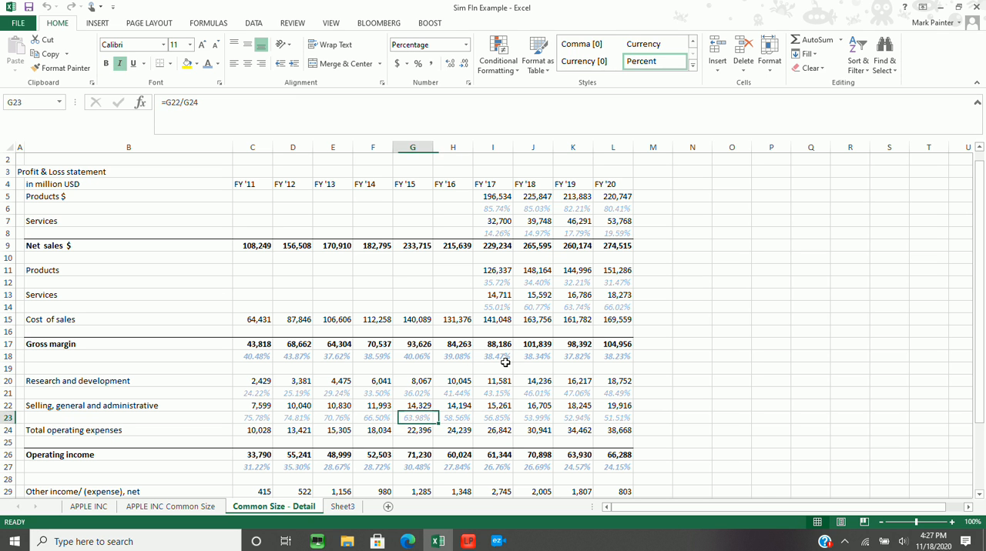
key(Left)
key(Left)
key(Up)
key(Up)
key(Up)
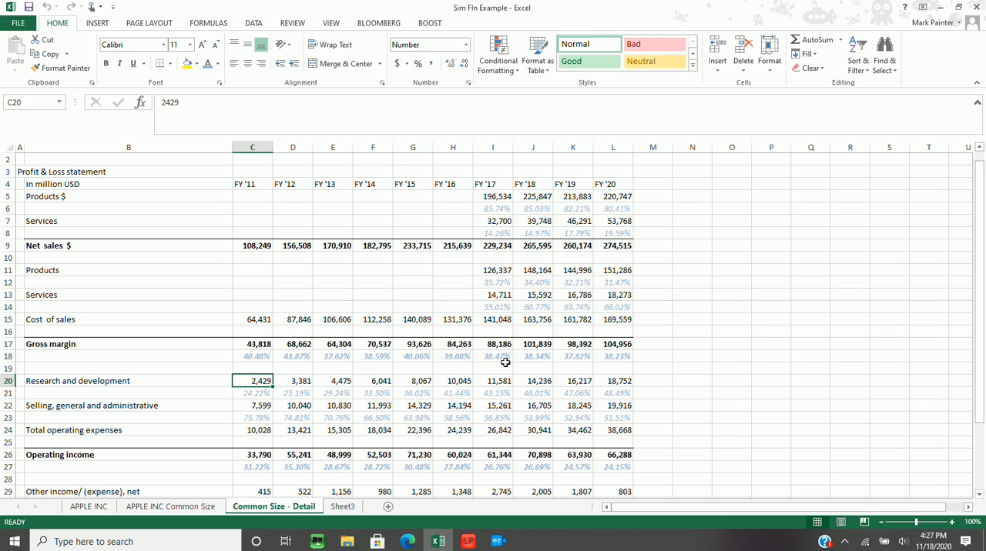
Compare the FY '11 Research and development and Selling, general and administrative amounts with Total operating expenses in C24
key(Down)
key(Down)
key(Down)
key(Down)
key(Down)
key(Down)
key(Down)
key(Down)
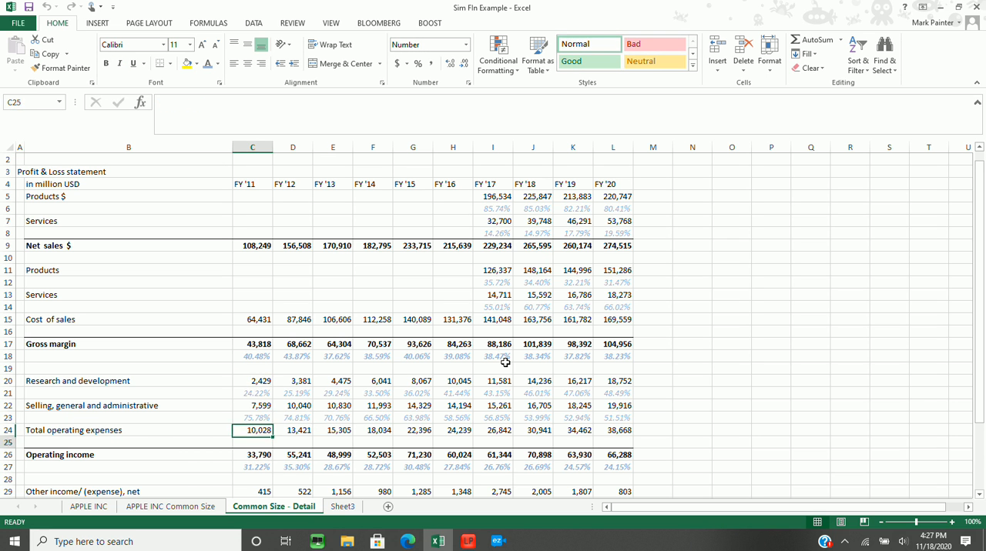
key(Up)
key(Up)
key(Up)
key(Up)
key(Up)
key(Up)
key(Up)
key(Up)
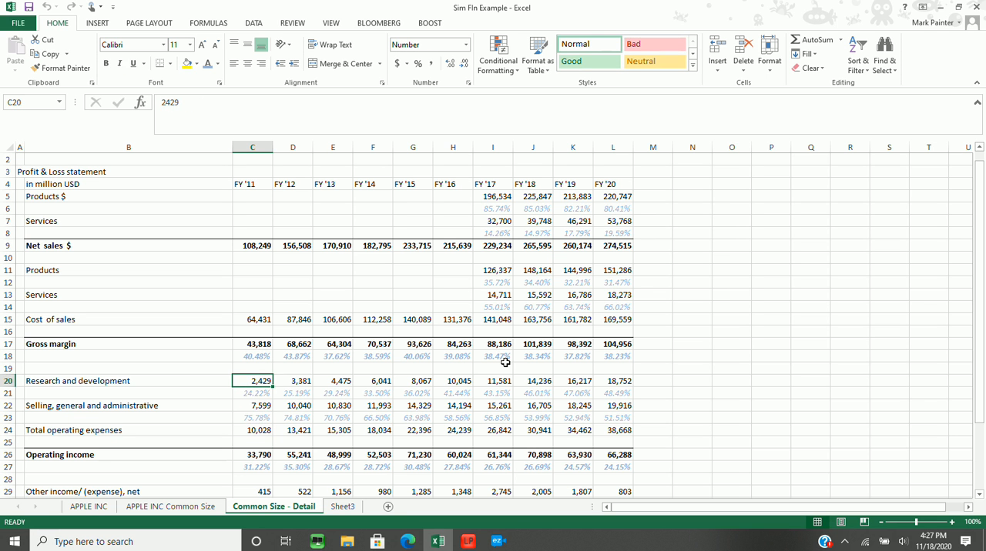
key(Down)
key(Down)
key(Down)
key(Up)
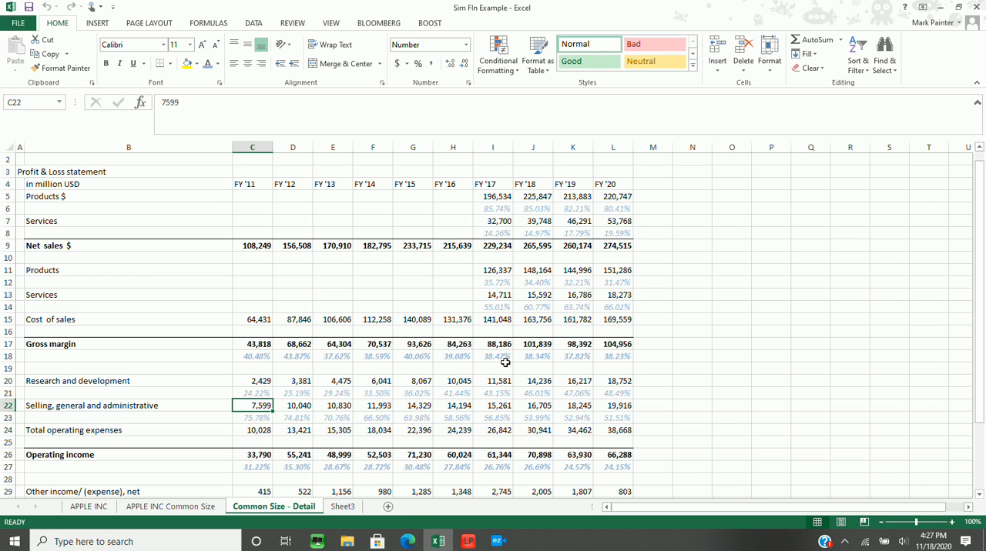
key(Down)
key(Down)
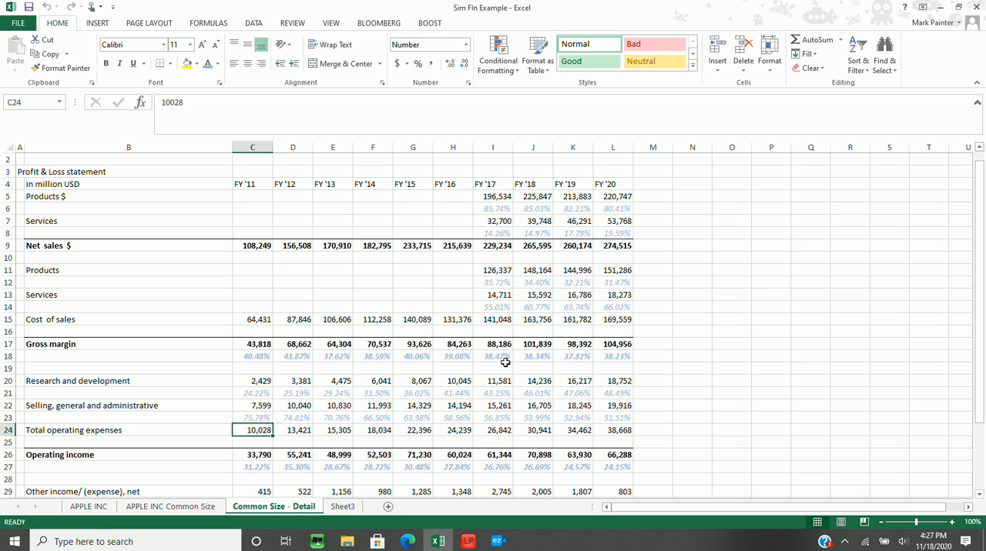
Inspect the formula for the FY '11 Research and development share of total operating expenses in C21
key(Up)
key(Up)
key(Up)
key(Up)
key(Down)
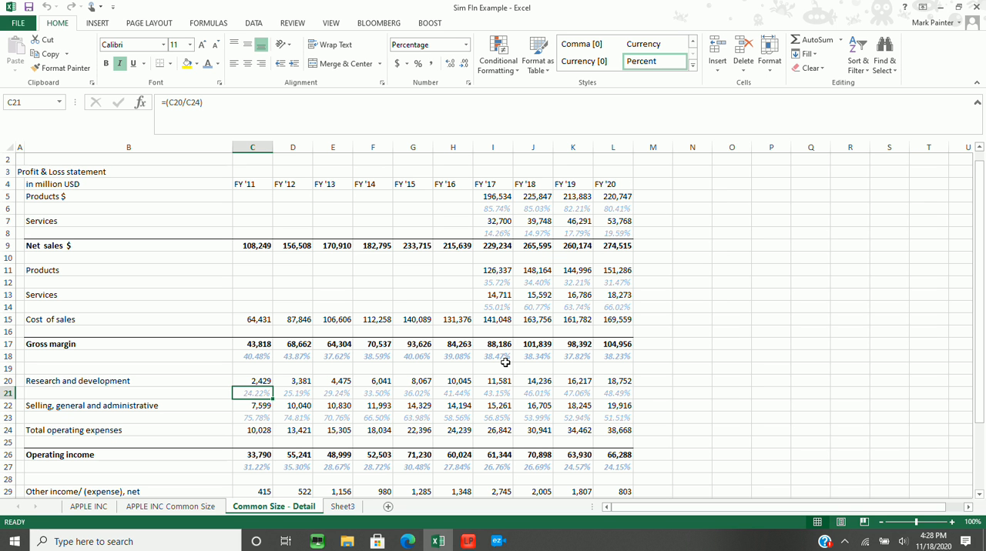
Examine the Research and development percentages in row 21 for the early fiscal years, returning to FY '11 in C21
key(Down)
key(Up)
key(Right)
key(Right)
key(Right)
key(Right)
key(Right)
key(Right)
key(Right)
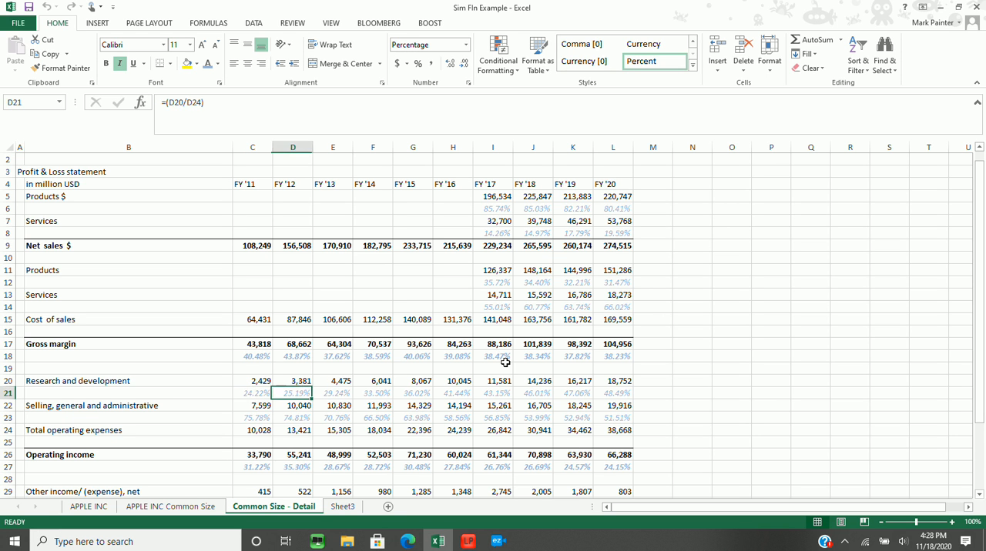
key(Right)
key(Right)
key(Left)
key(Left)
key(Left)
key(Left)
key(Left)
key(Left)
key(Left)
key(Left)
key(Left)
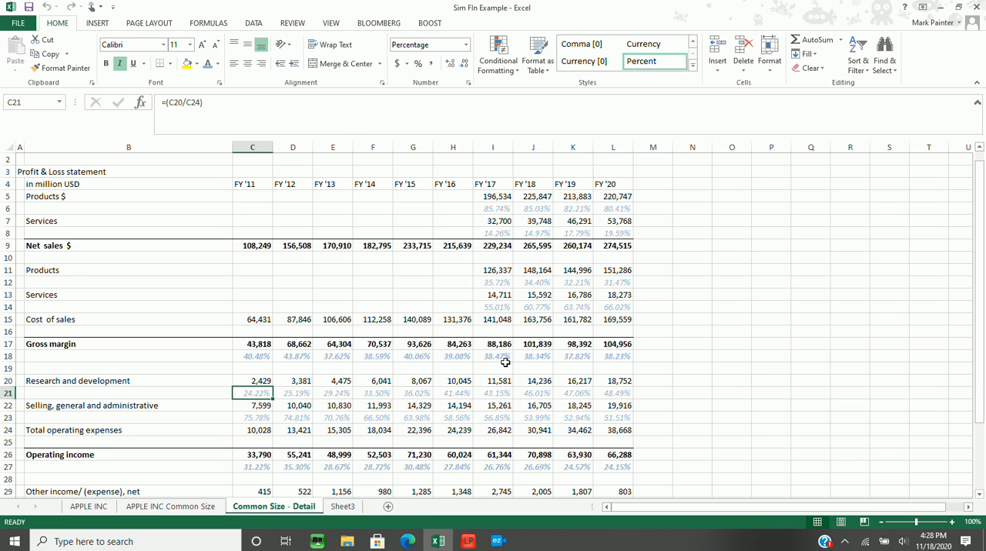
Follow the Research and development share of operating expenses from FY '11 to FY '20, rechecking FY '18 through FY '20
key(Right)
key(Right)
key(Right)
key(Right)
key(Right)
key(Right)
key(Right)
key(Right)
key(Right)
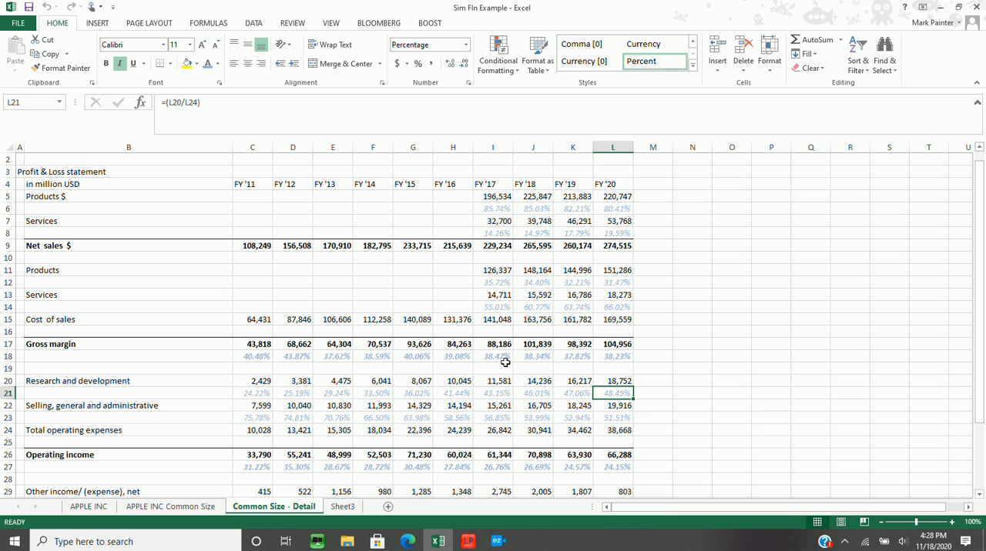
key(Left)
key(Left)
key(Left)
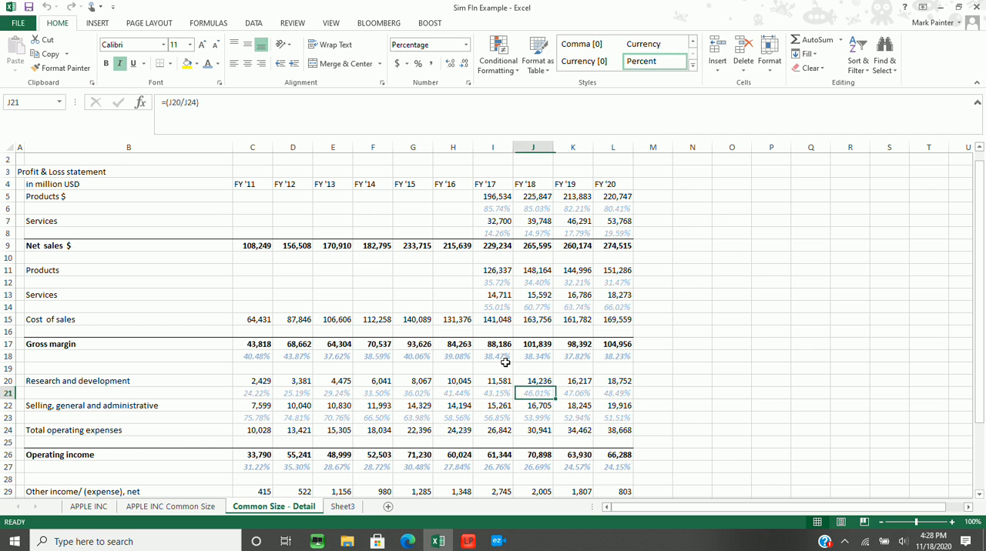
key(Right)
key(Right)
key(Right)
key(Right)
key(Left)
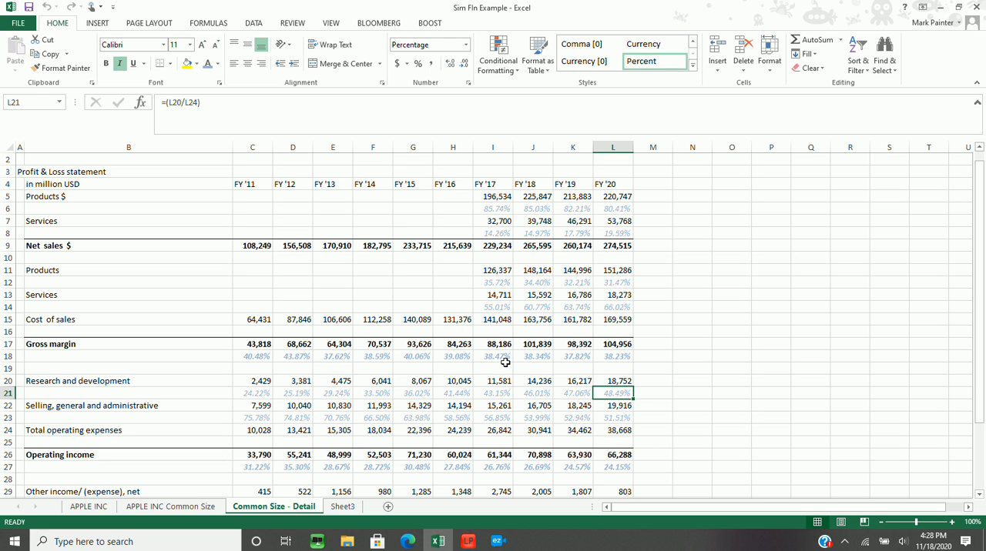
Review the Selling, general and administrative percentages in row 23 backwards from FY '20 to FY '11
key(Down)
key(Down)
key(Left)
key(Left)
key(Left)
key(Left)
key(Left)
key(Left)
key(Left)
key(Left)
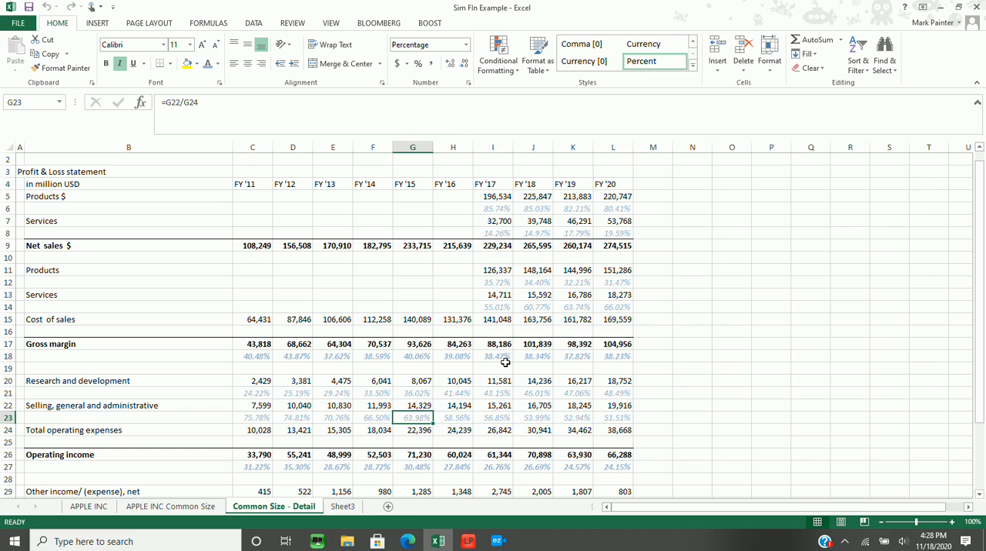
key(Left)
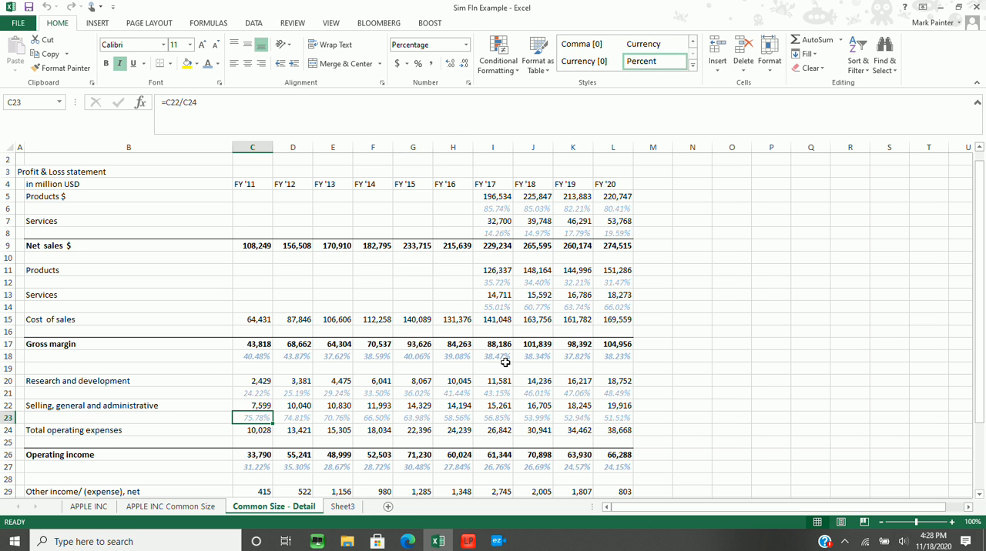
Trace the Selling, general and administrative percentages from FY '11 to FY '20 and compare L23 with the Research and development share in L21
key(Right)
key(Right)
key(Right)
key(Right)
key(Right)
key(Right)
key(Right)
key(Right)
key(Right)
key(Right)
key(Right)
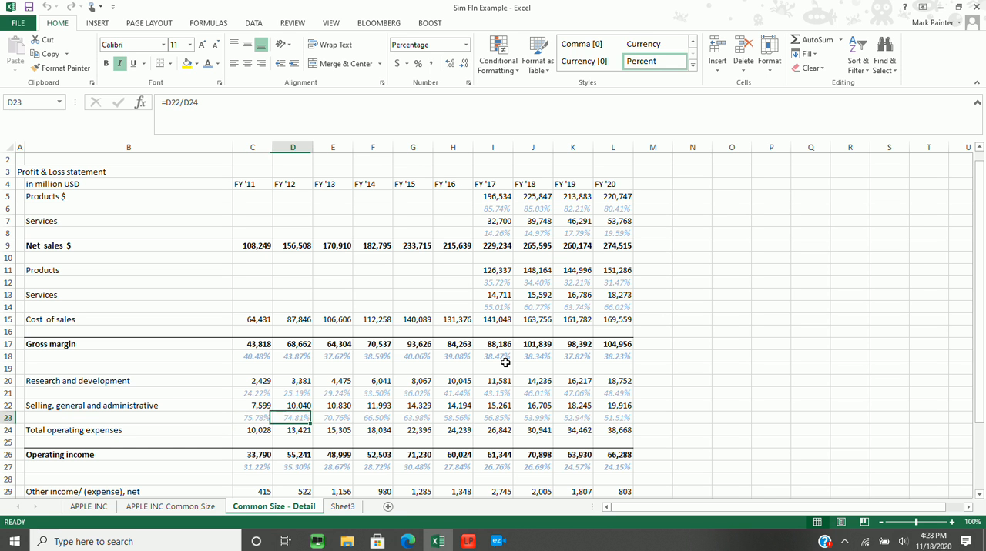
key(Left)
key(Left)
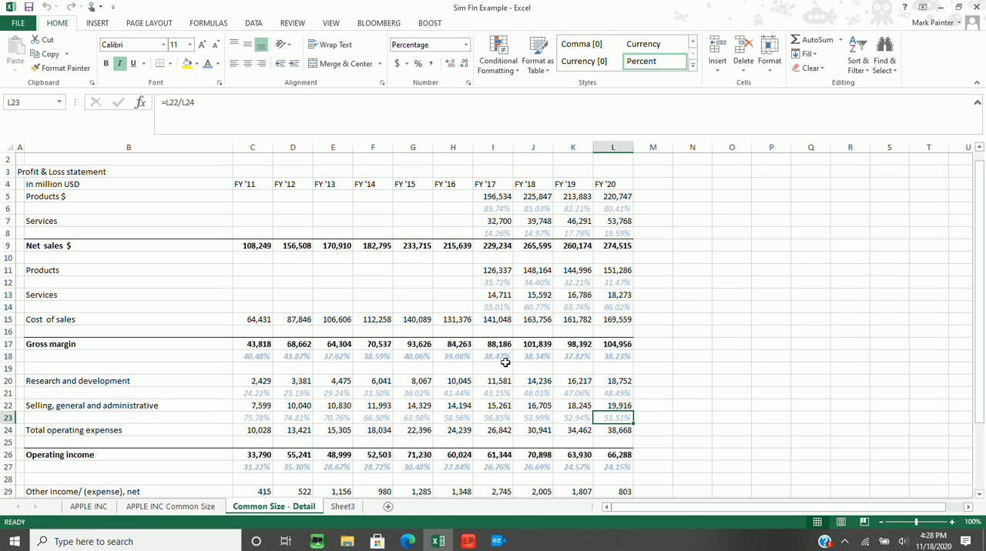
key(Up)
key(Up)
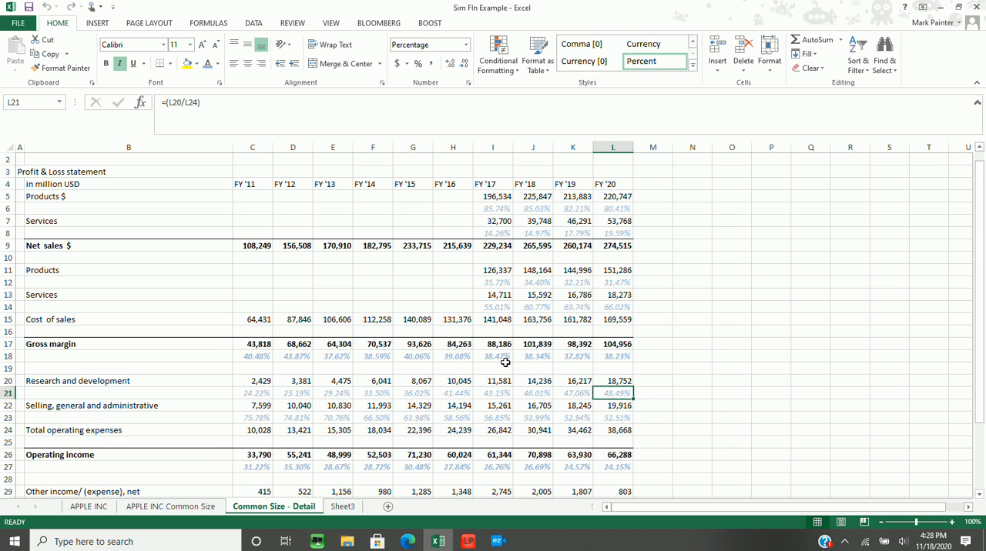
Look through the Operating income rows and their percentages across the fiscal years from FY '11 to FY '20
key(Down)
key(Down)
Examine the Net income percentages in row 36 across the fiscal years, ending at FY '20 in L36, and return to the statement's beginning
key(Down)
key(Down)
key(Down)
key(Down)
key(Down)
key(Down)
key(Down)
key(Down)
key(Down)
key(Down)
key(Down)
key(Up)
key(Up)
key(Up)
key(Up)
key(Up)
key(Up)
key(Up)
key(Left)
key(ctrl+Left)
key(Right)
key(Right)
key(Right)
key(Right)
key(Right)
key(Right)
key(Right)
key(Right)
key(Right)
key(Down)
key(Down)
key(Down)
key(Down)
key(Down)
key(Down)
key(Down)
key(Down)
key(Down)
key(Down)
key(Down)
key(Down)
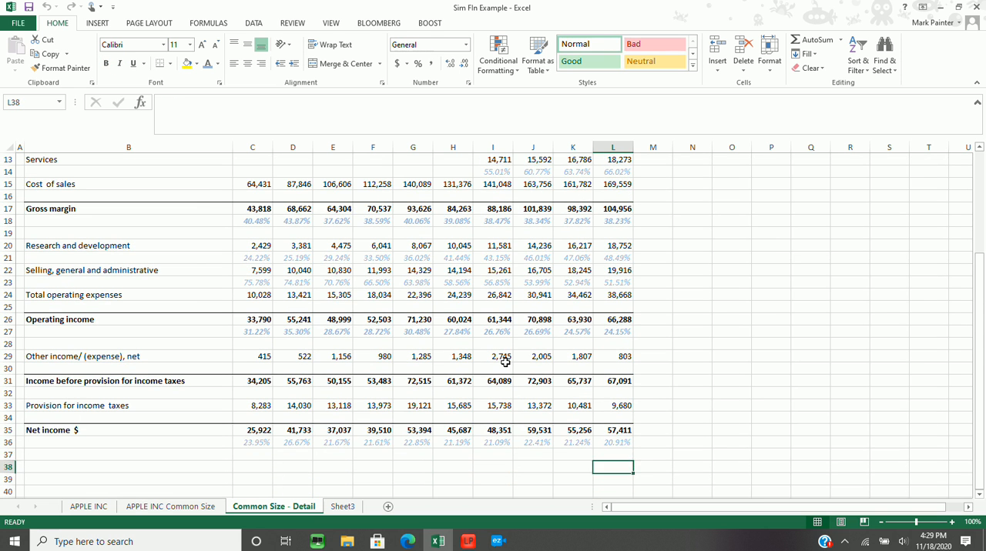
key(Up)
key(Up)
key(Up)
key(Left)
key(Left)
key(Left)
key(Left)
key(Left)
key(Left)
key(Left)
key(Left)
key(Left)
key(Left)
key(Right)
key(Right)
key(Right)
key(Right)
key(Right)
key(Right)
key(Right)
key(Right)
key(Right)
key(Right)
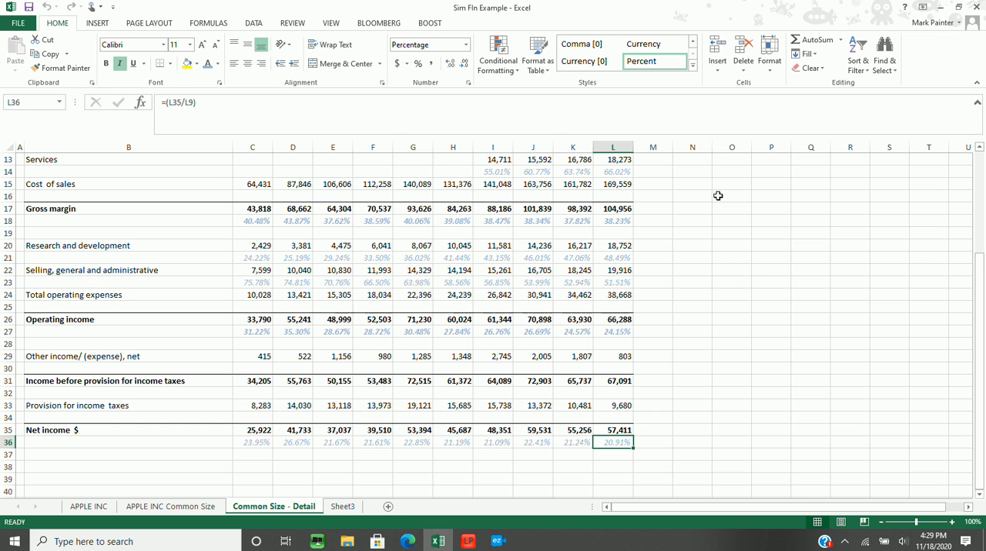
scroll(718, 196, up, 4)
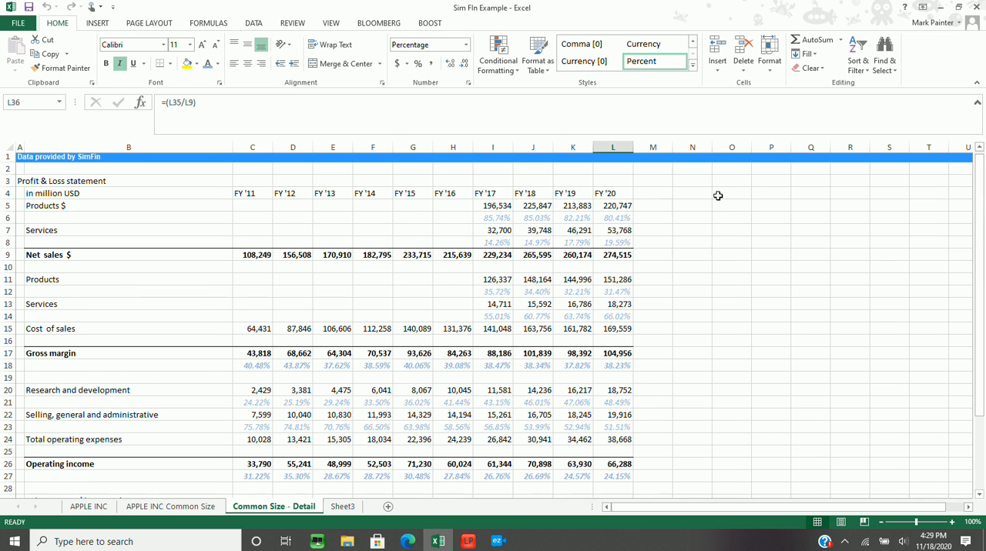